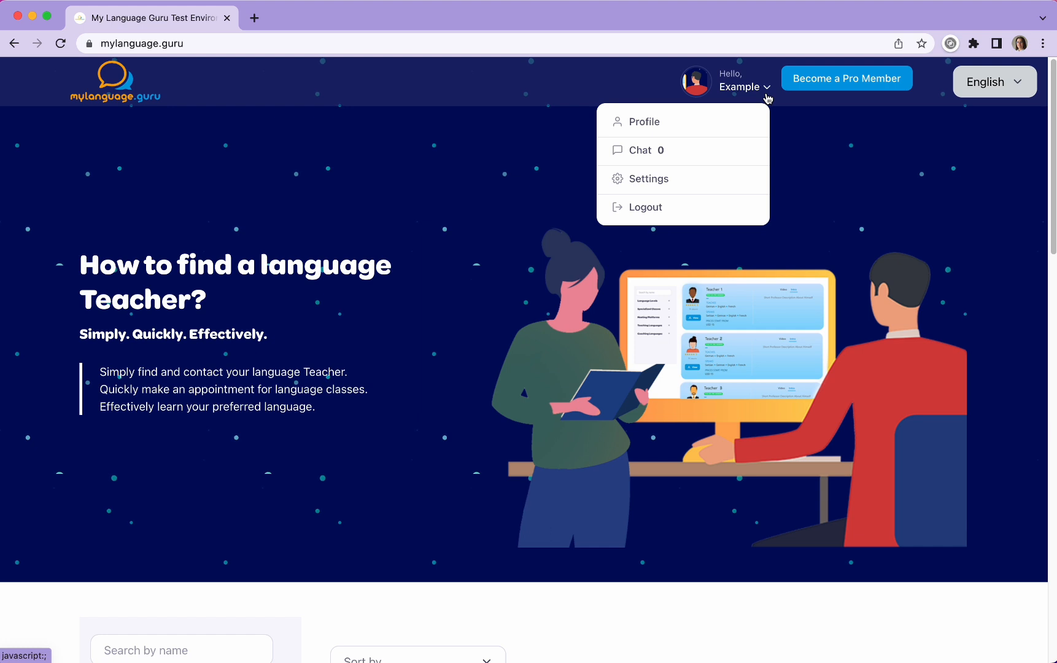
Step: Open the teacher profile page and view its pricelist and schedule sections
{"action": "left_click", "coordinate": [644, 122]}
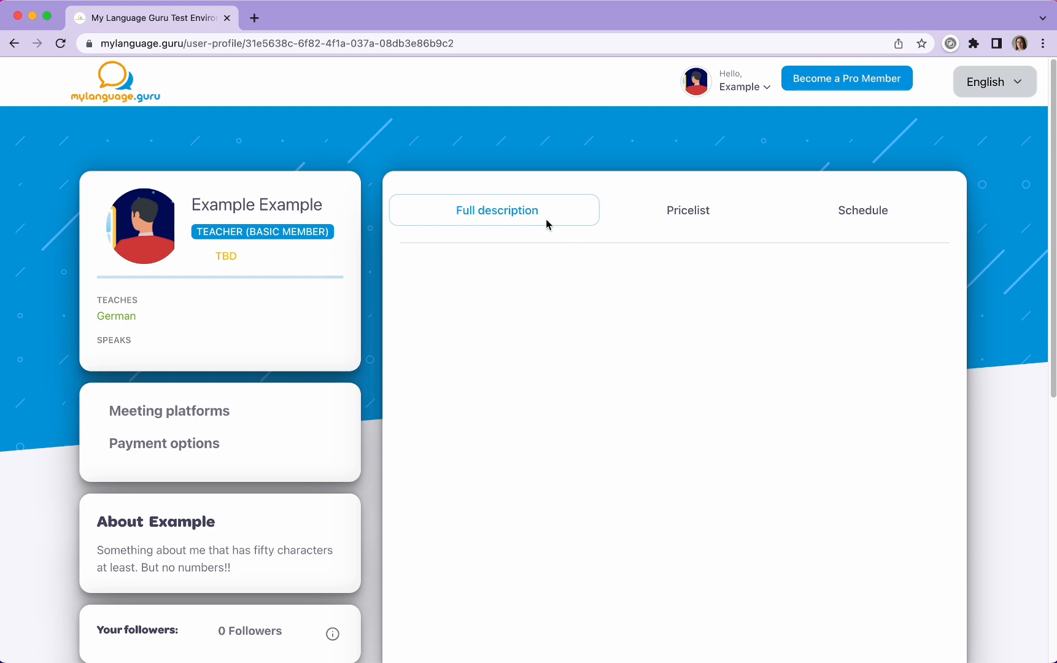
{"action": "left_click", "coordinate": [669, 217]}
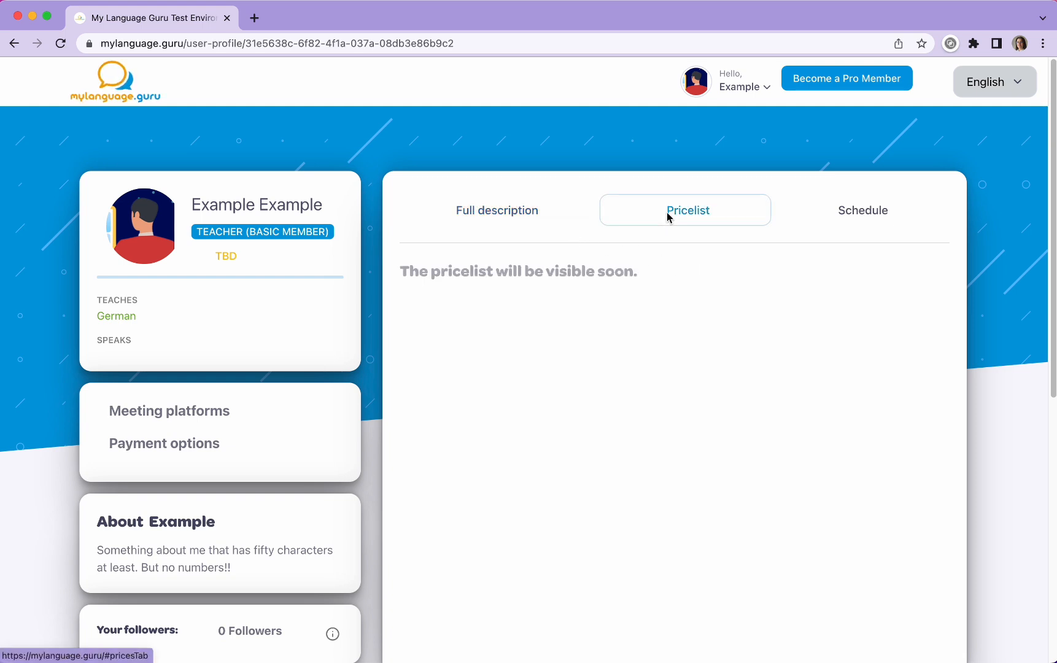
{"action": "left_click", "coordinate": [846, 216]}
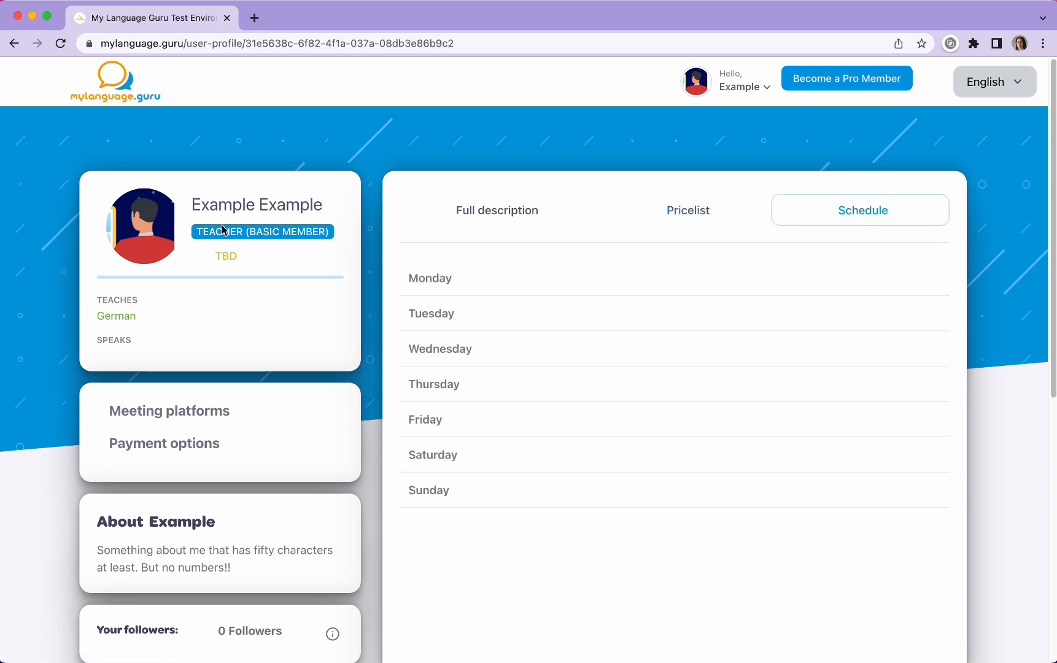
Step: Examine the profile's name, taught and spoken languages, meeting platforms, payment options, About text and followers information
{"action": "left_click_drag", "start_coordinate": [202, 206], "coordinate": [331, 208]}
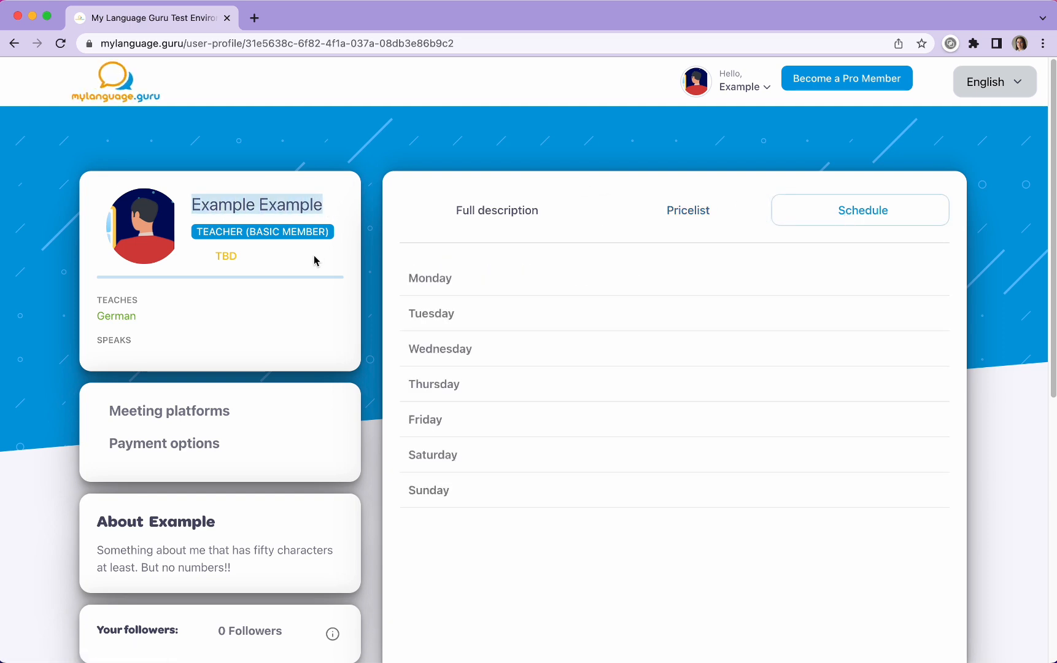
{"action": "left_click", "coordinate": [221, 247]}
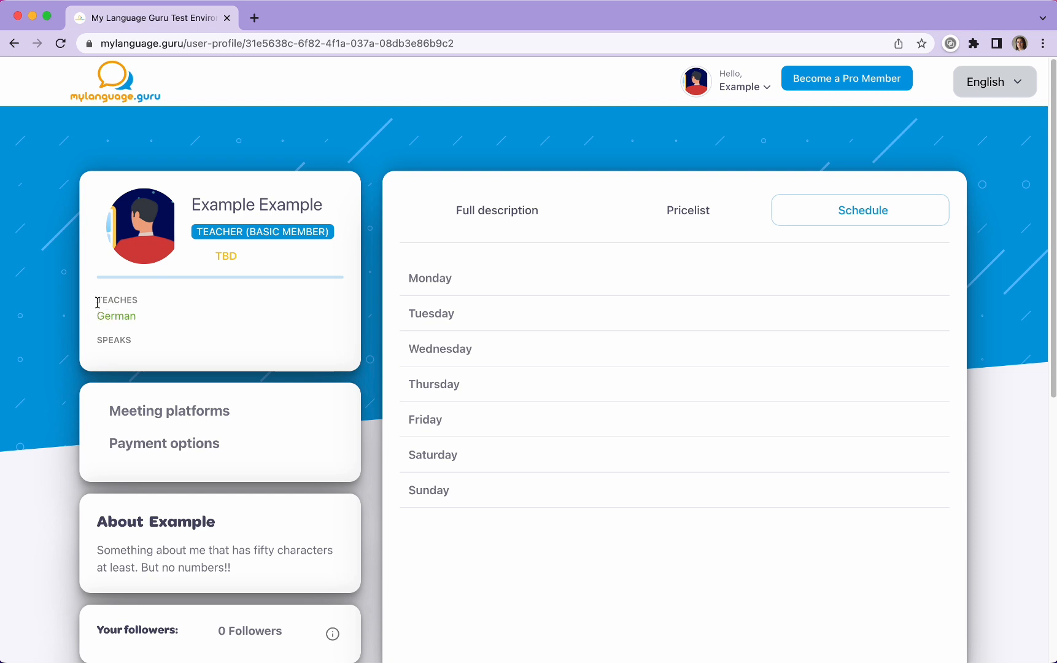
{"action": "left_click_drag", "start_coordinate": [97, 304], "coordinate": [148, 306]}
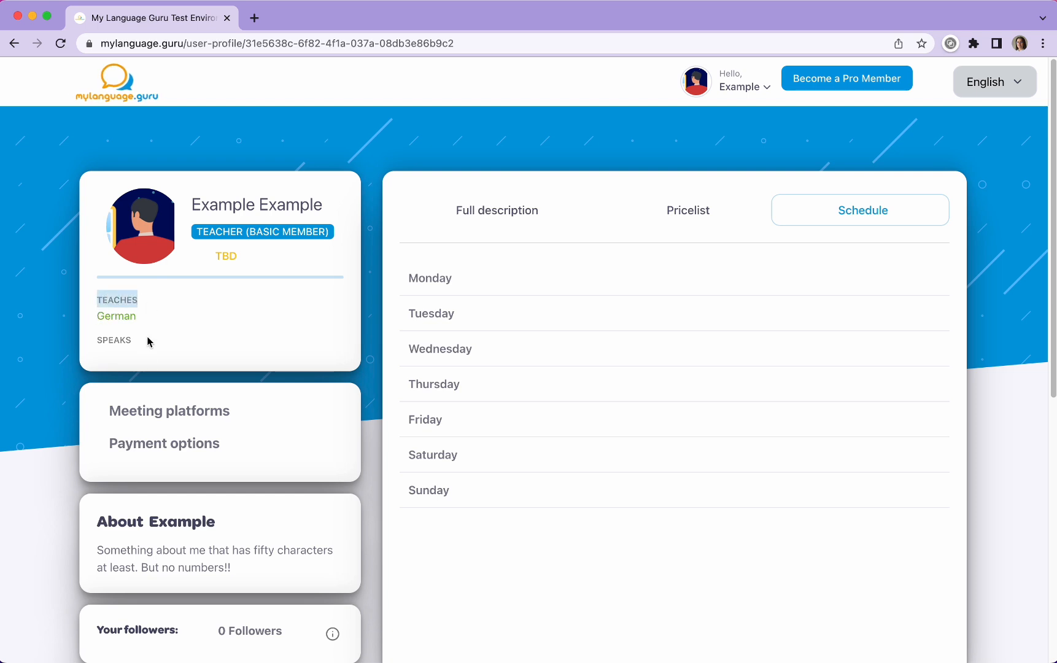
{"action": "left_click", "coordinate": [150, 380]}
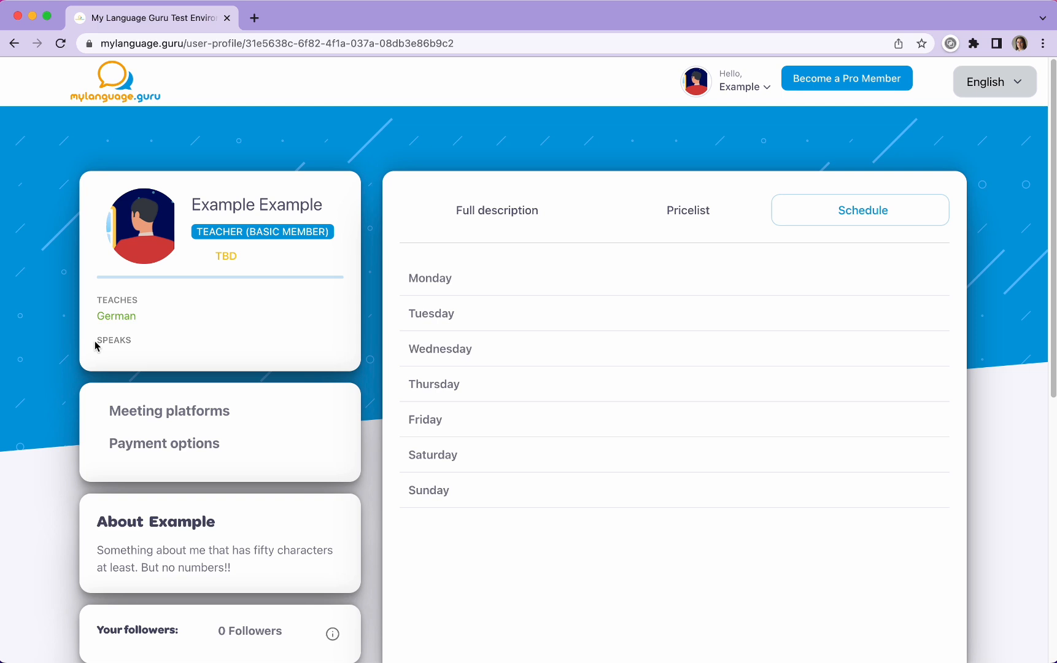
{"action": "left_click_drag", "start_coordinate": [111, 339], "coordinate": [137, 345]}
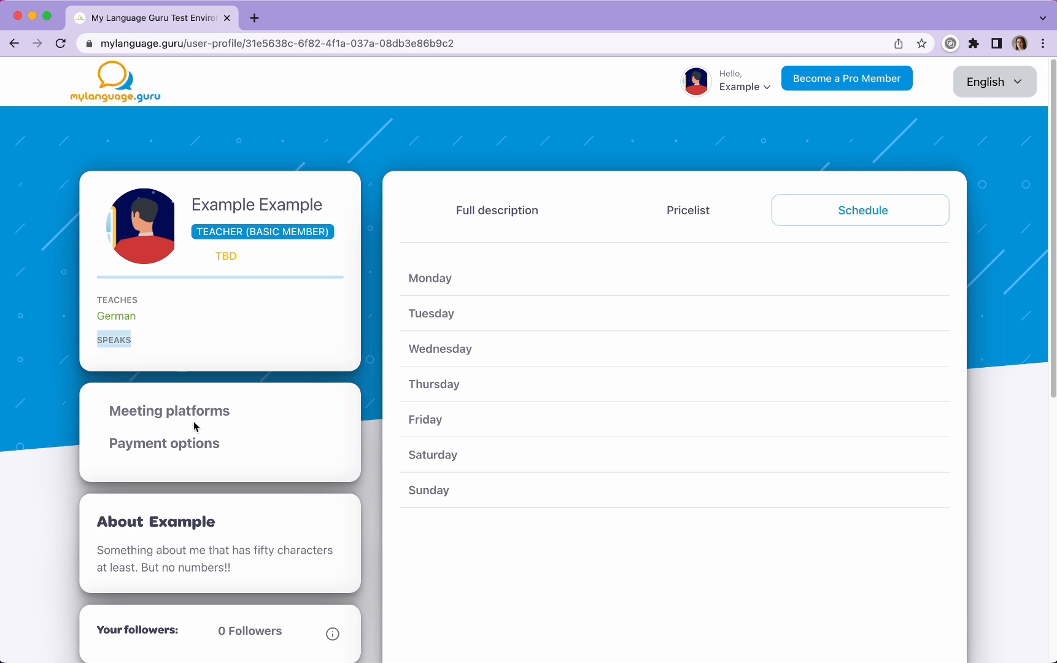
{"action": "scroll", "coordinate": [198, 425], "scroll_direction": "down", "scroll_amount": 5}
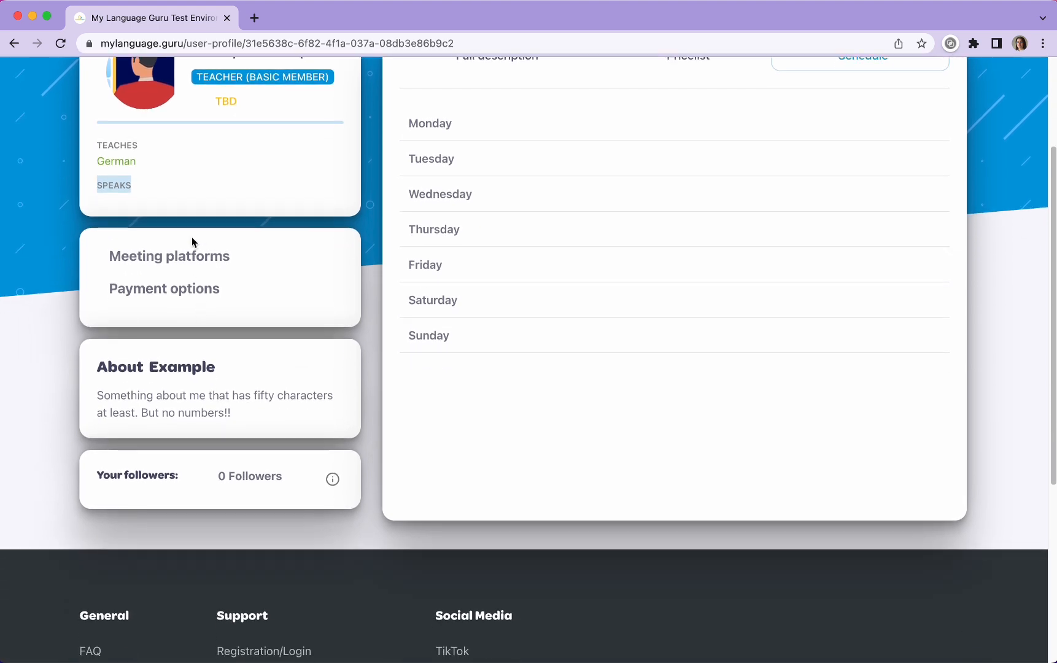
{"action": "left_click", "coordinate": [131, 256]}
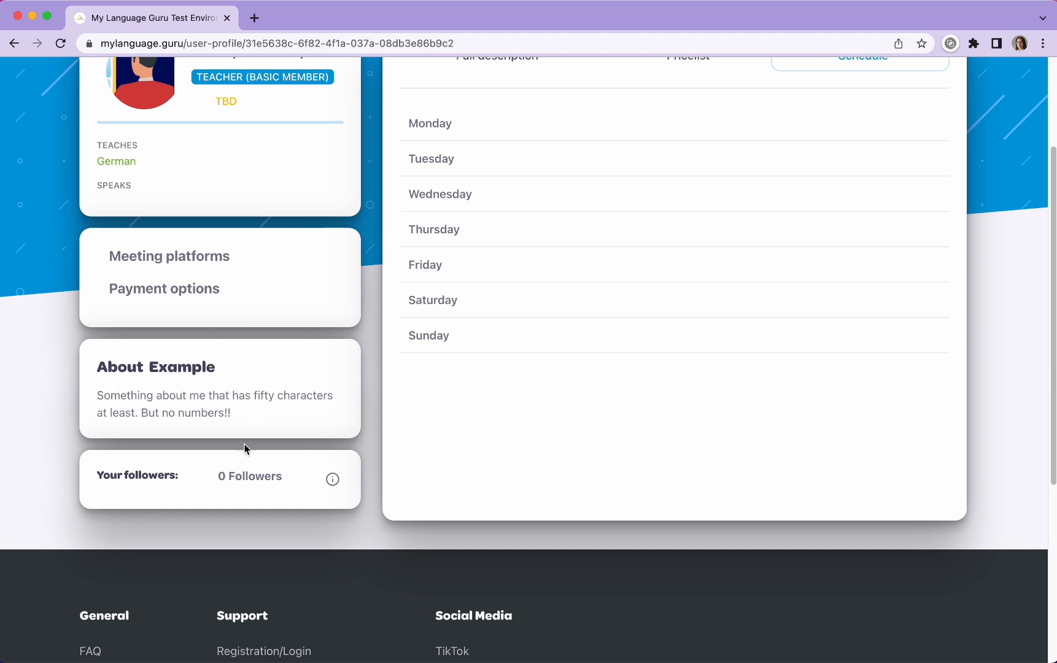
{"action": "mouse_move", "coordinate": [334, 482]}
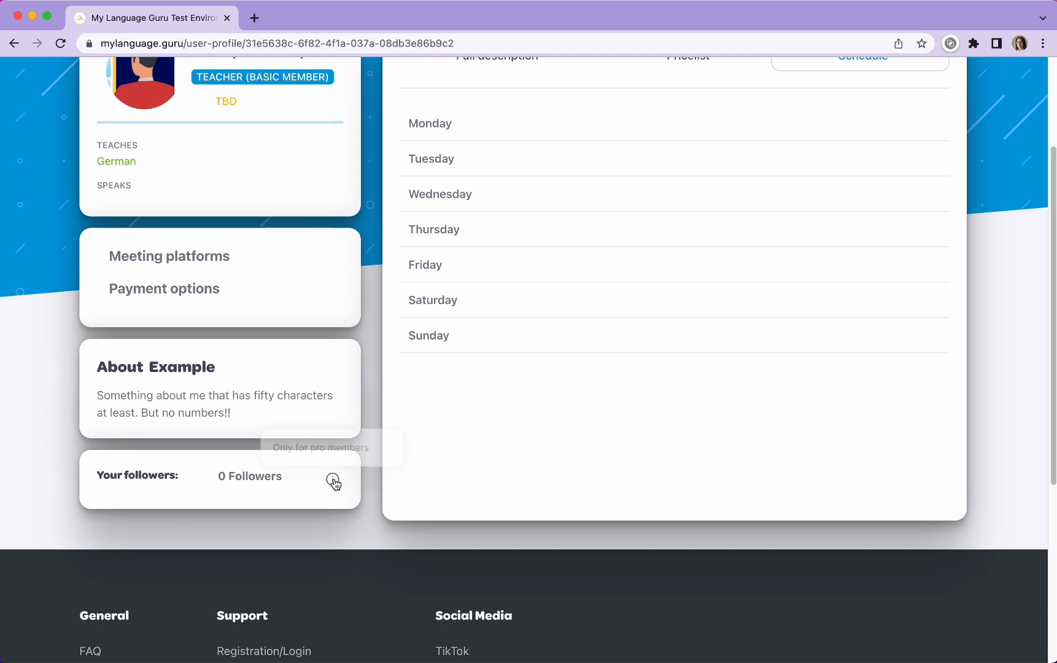
{"action": "left_click", "coordinate": [334, 481]}
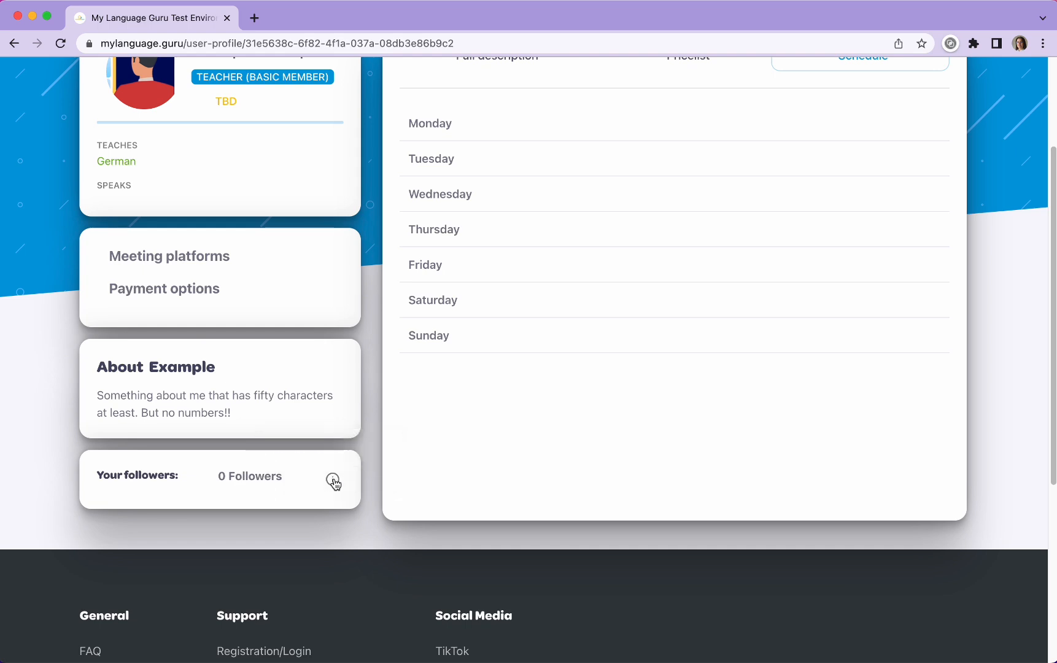
{"action": "scroll", "coordinate": [560, 508], "scroll_direction": "up", "scroll_amount": 5}
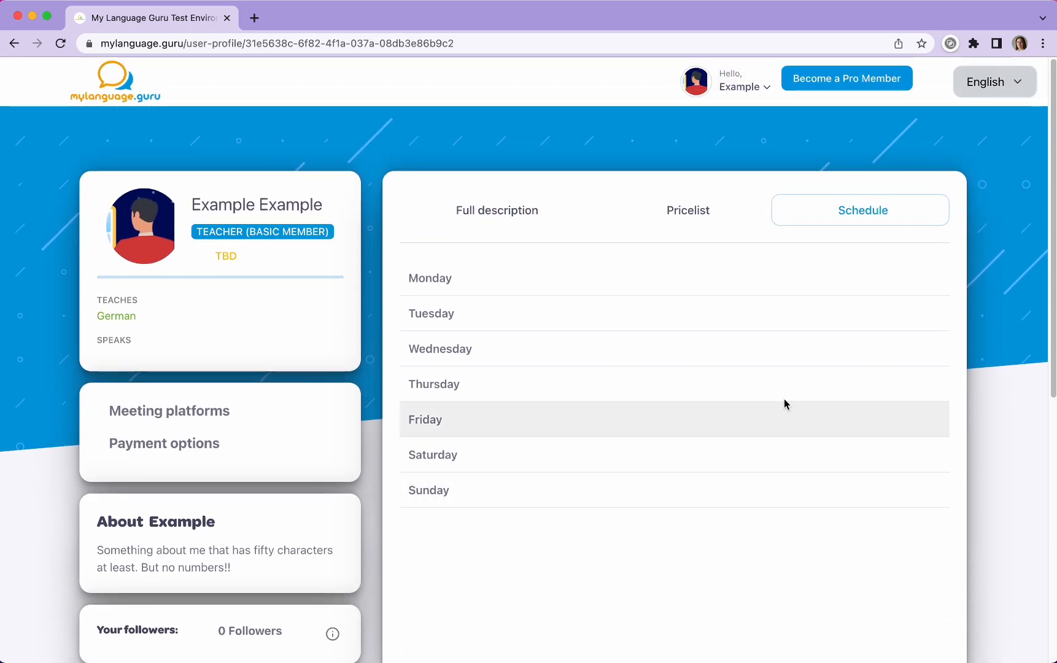
Step: Open the account settings and look over the available settings sections on the Basic info page
{"action": "left_click", "coordinate": [711, 82]}
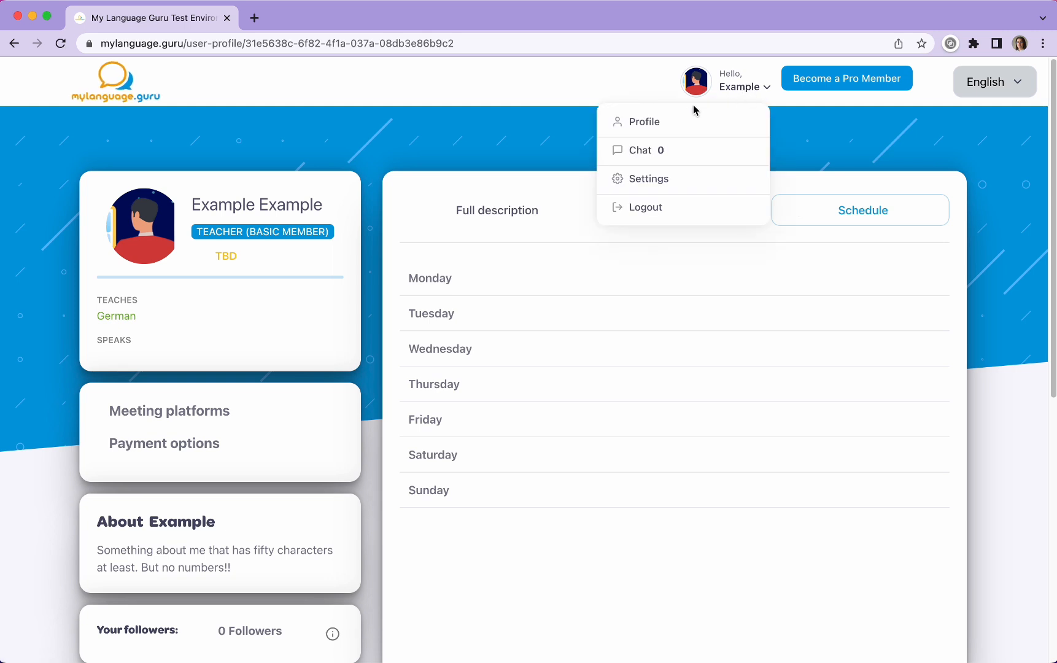
{"action": "left_click", "coordinate": [659, 178]}
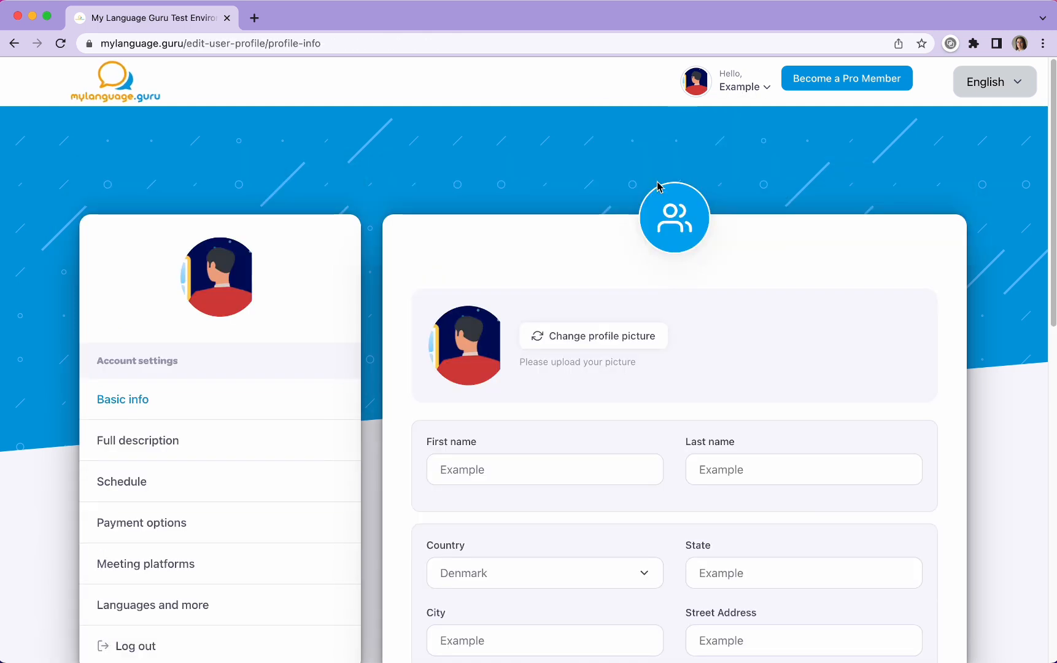
{"action": "scroll", "coordinate": [608, 399], "scroll_direction": "down", "scroll_amount": 3}
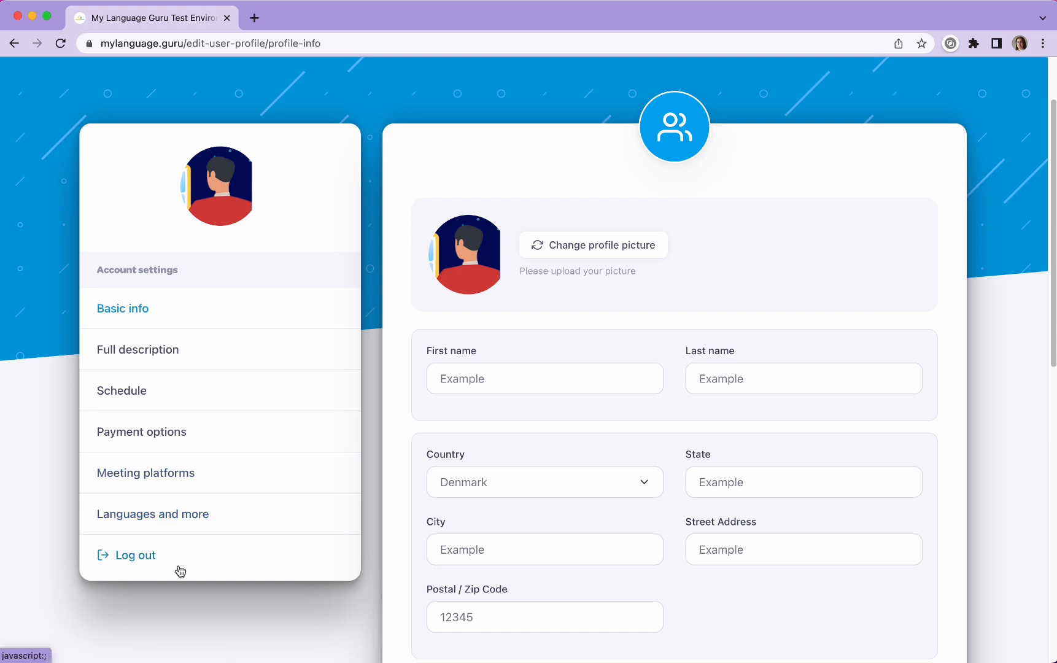
{"action": "scroll", "coordinate": [325, 334], "scroll_direction": "up", "scroll_amount": 1}
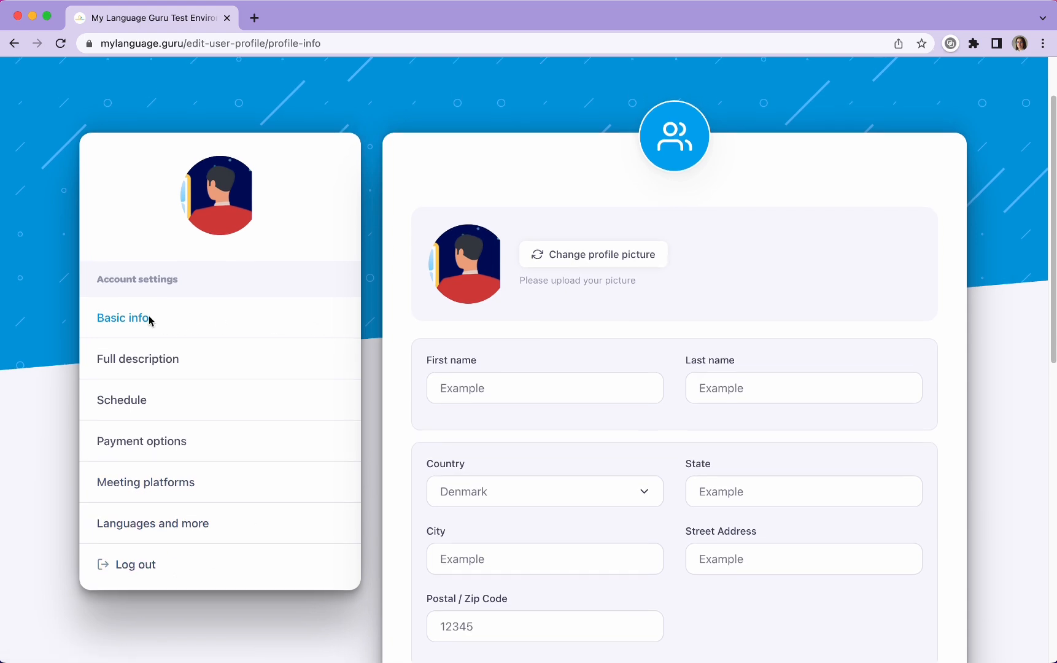
Step: Open the profile picture upload dialog and close it without choosing a file
{"action": "scroll", "coordinate": [632, 386], "scroll_direction": "up", "scroll_amount": 2}
{"action": "left_click", "coordinate": [552, 305]}
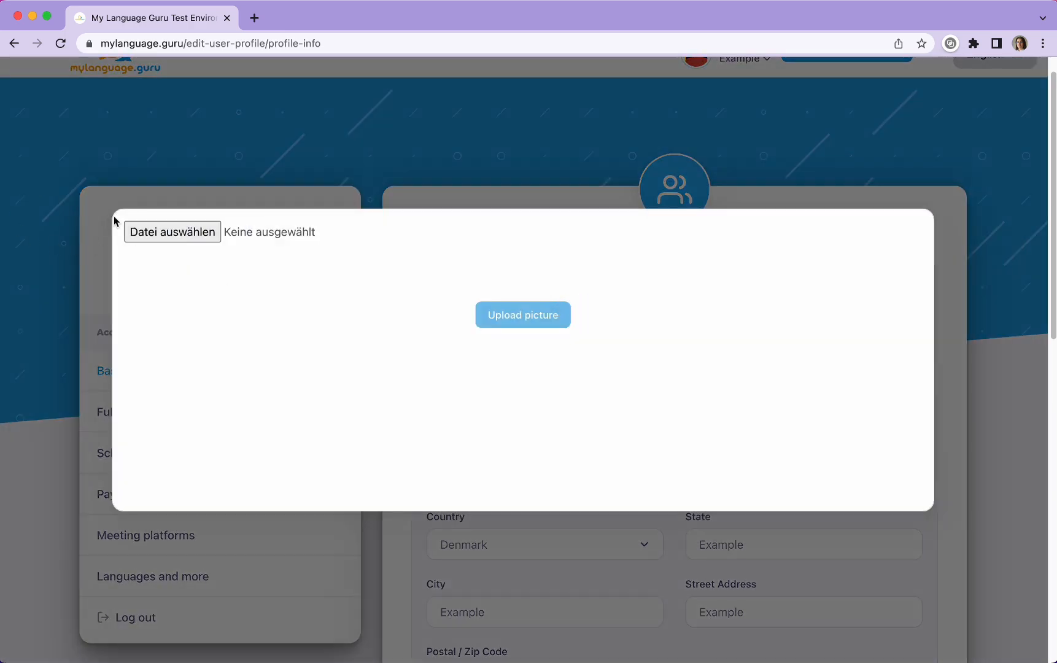
{"action": "left_click", "coordinate": [301, 201]}
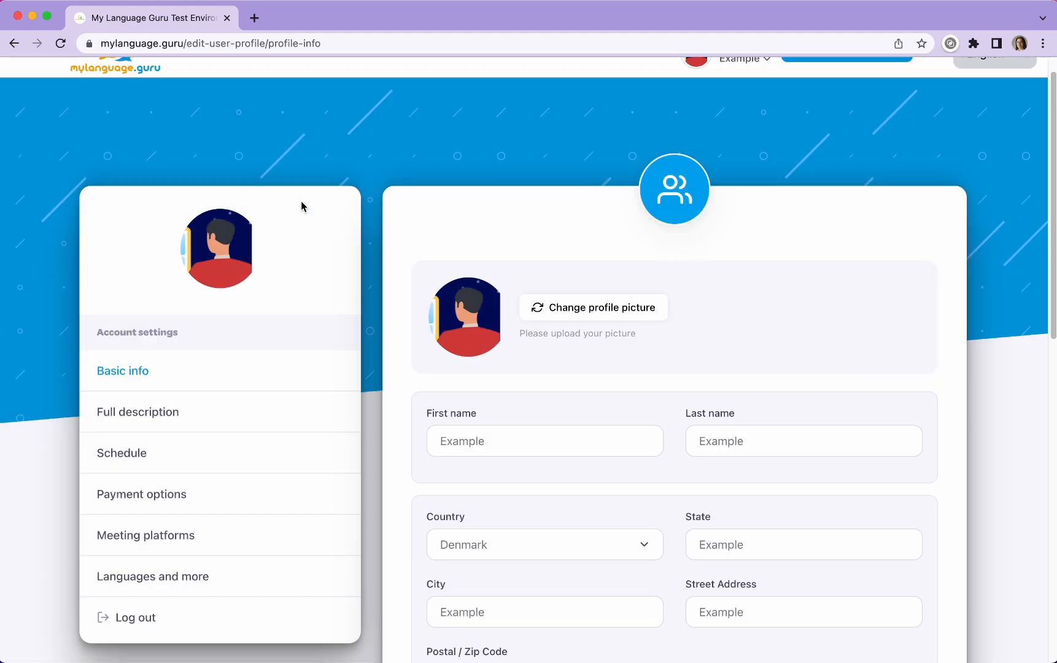
Step: Append "Something to add :)" to the short description in Basic info and save the changes
{"action": "scroll", "coordinate": [549, 406], "scroll_direction": "down", "scroll_amount": 2}
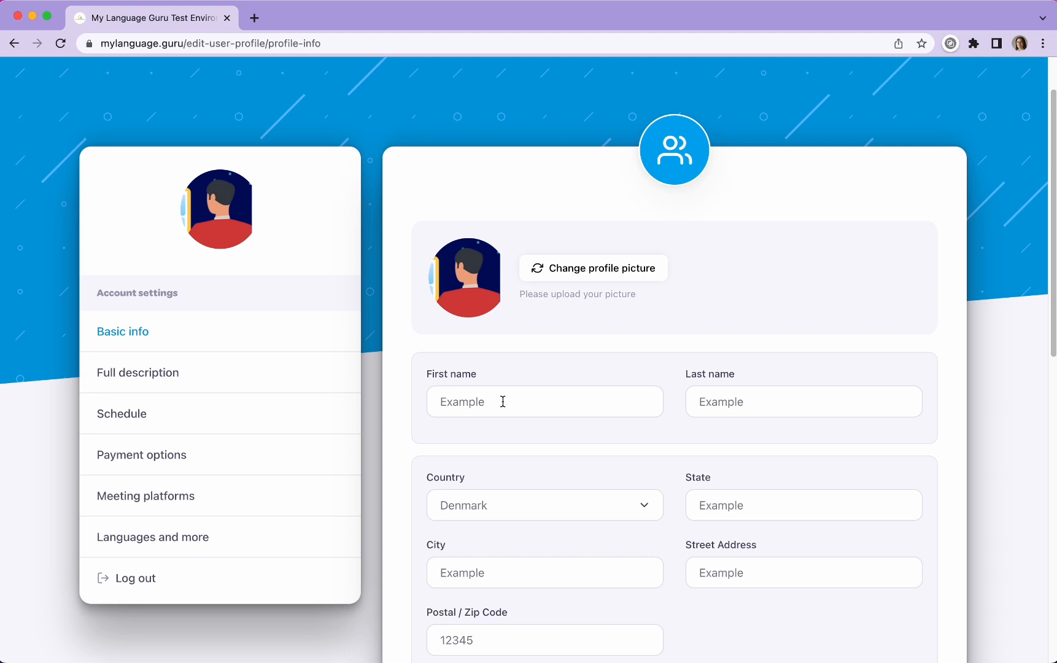
{"action": "scroll", "coordinate": [518, 368], "scroll_direction": "down", "scroll_amount": 5}
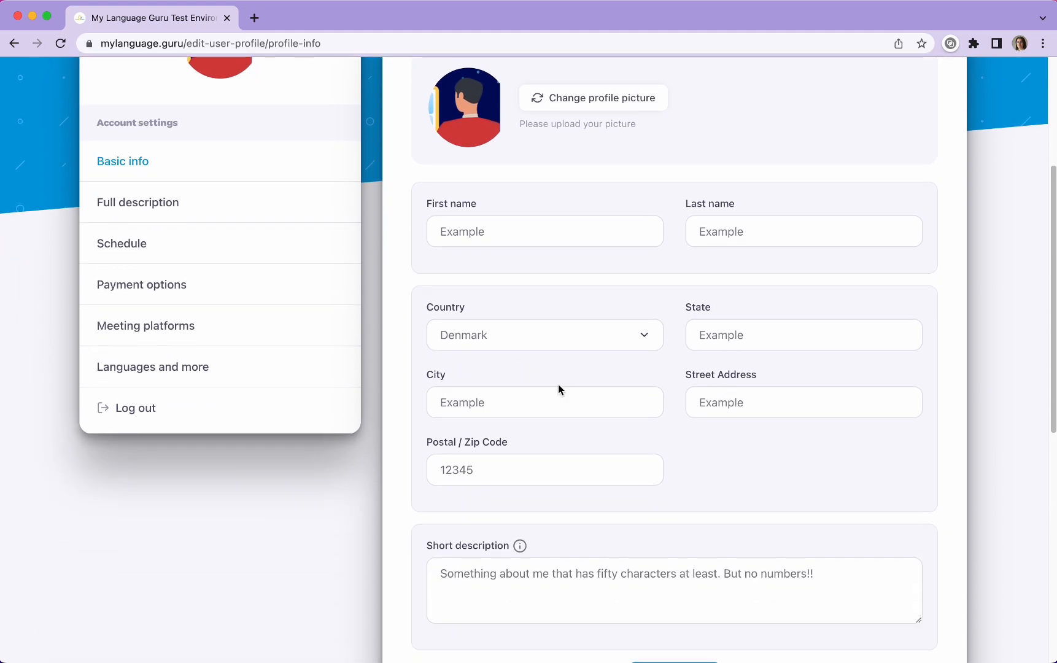
{"action": "scroll", "coordinate": [578, 439], "scroll_direction": "down", "scroll_amount": 4}
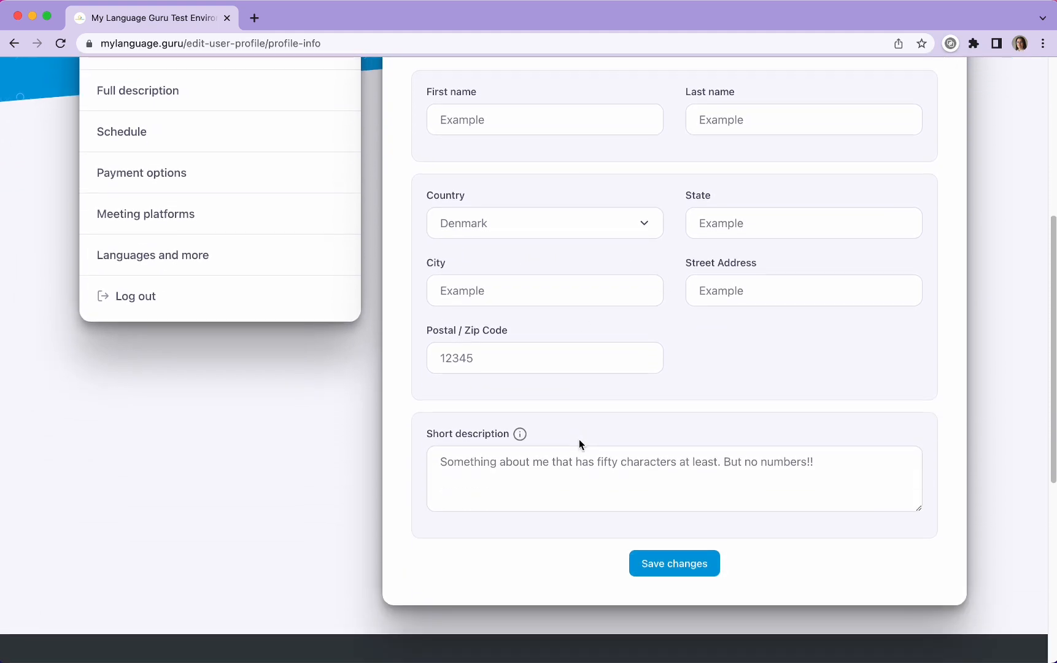
{"action": "left_click", "coordinate": [826, 465]}
{"action": "type", "text": "Something to "}
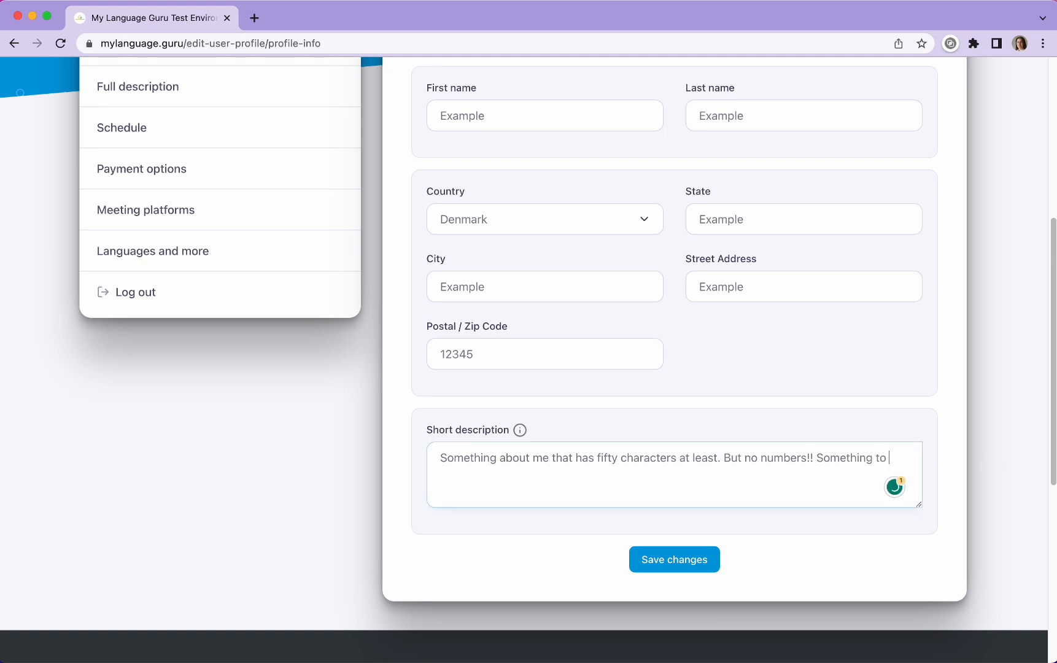
{"action": "type", "text": "add :)"}
{"action": "left_click", "coordinate": [696, 564]}
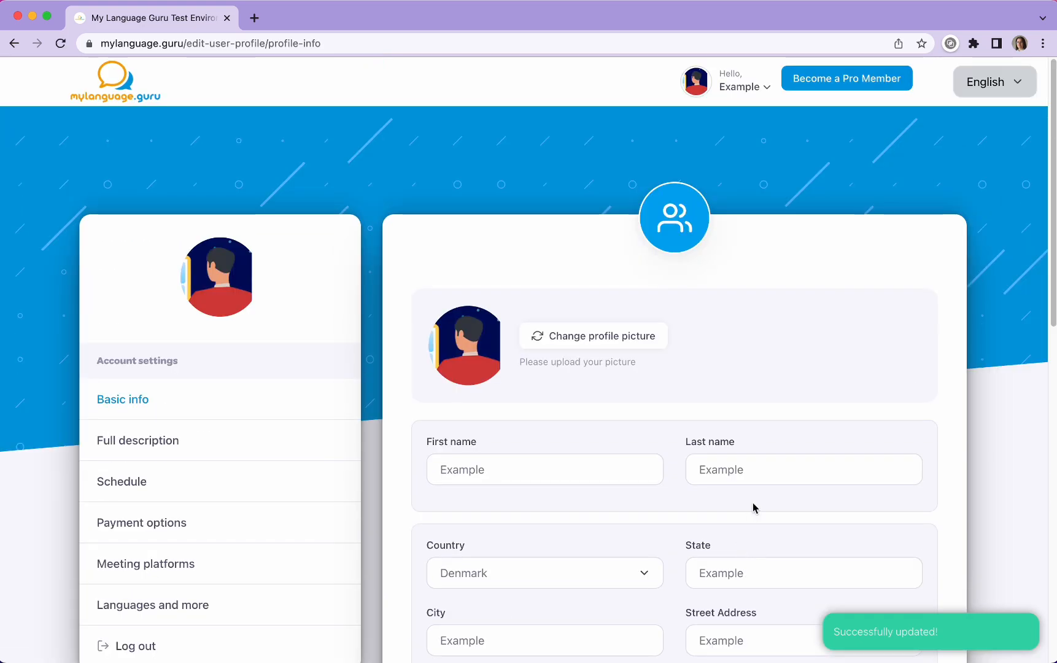
Step: Return to the profile page and check the updated text in the About section
{"action": "left_click", "coordinate": [743, 85]}
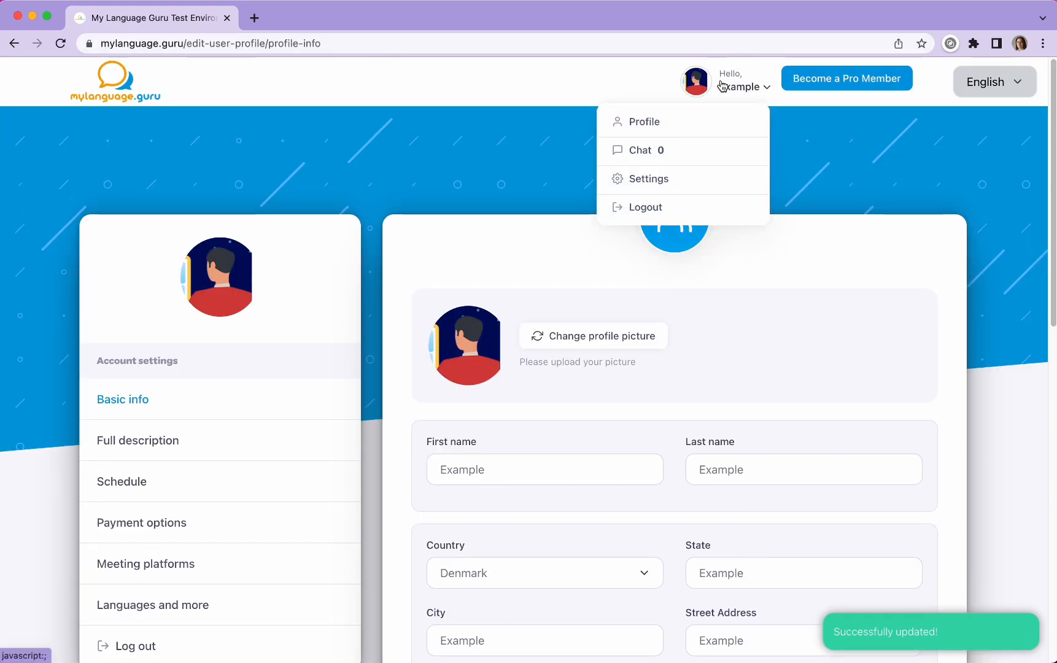
{"action": "left_click", "coordinate": [643, 123]}
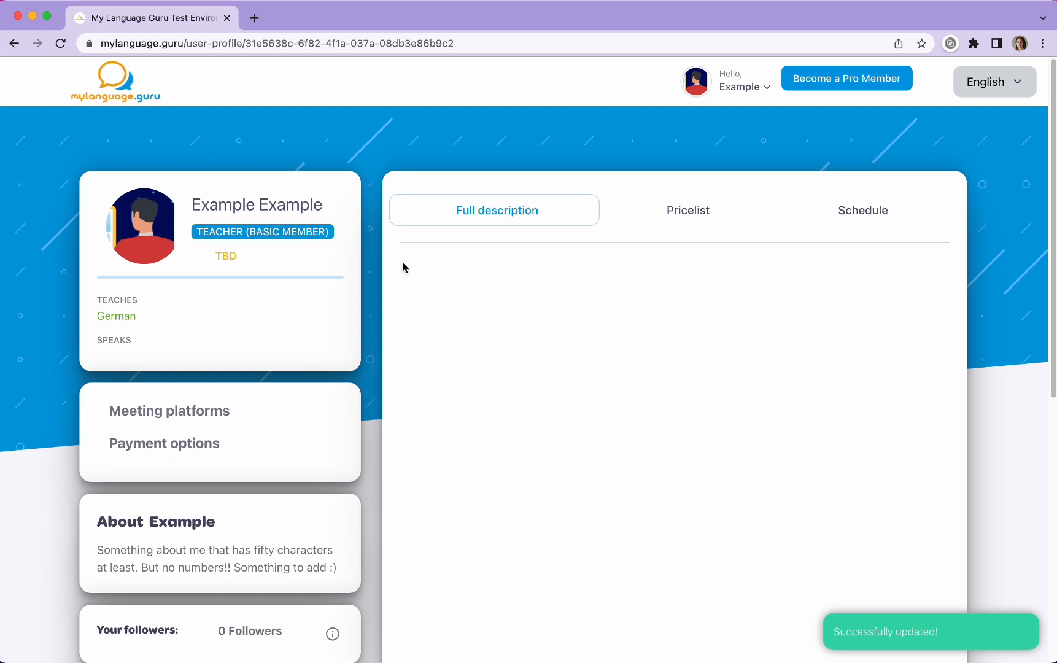
{"action": "scroll", "coordinate": [246, 430], "scroll_direction": "down", "scroll_amount": 5}
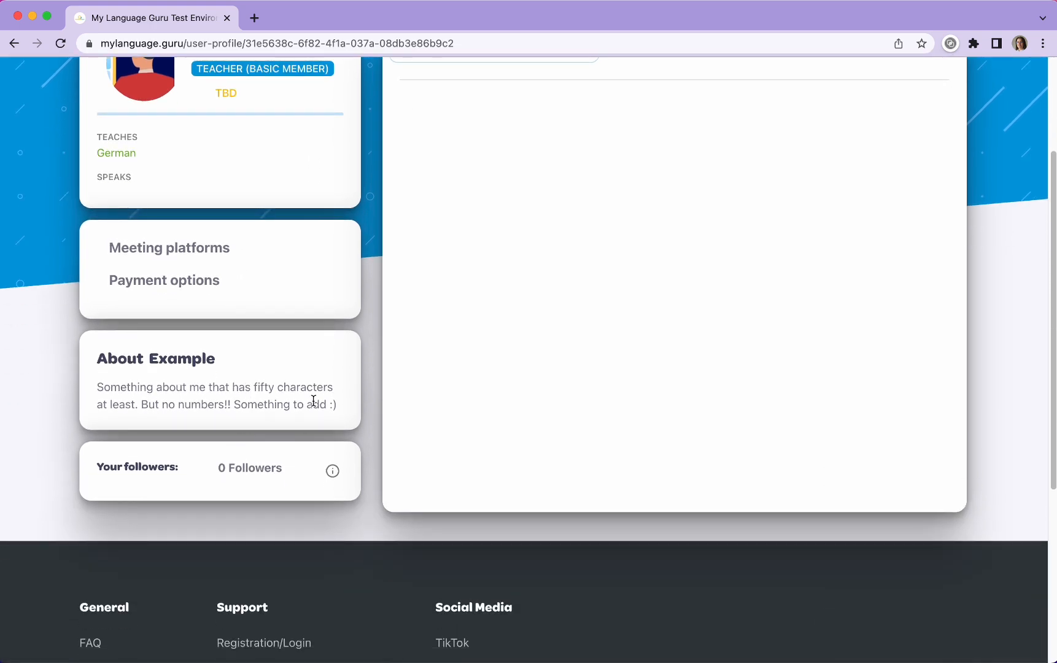
{"action": "scroll", "coordinate": [313, 400], "scroll_direction": "up", "scroll_amount": 5}
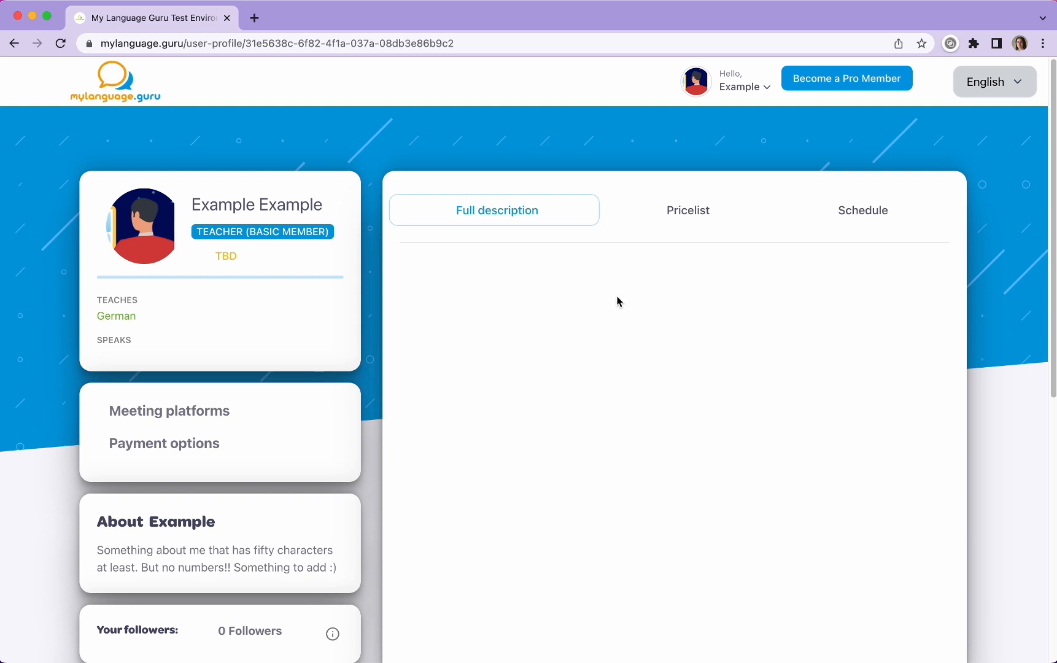
Step: Reopen the account settings and view the Full description editor
{"action": "left_click", "coordinate": [715, 86]}
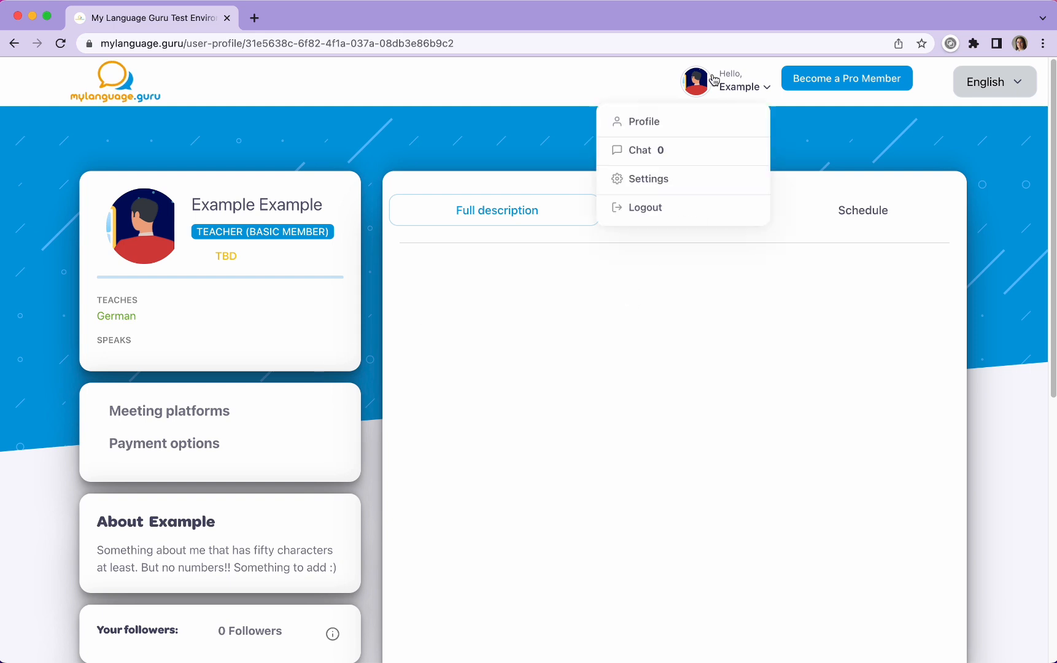
{"action": "left_click", "coordinate": [640, 184]}
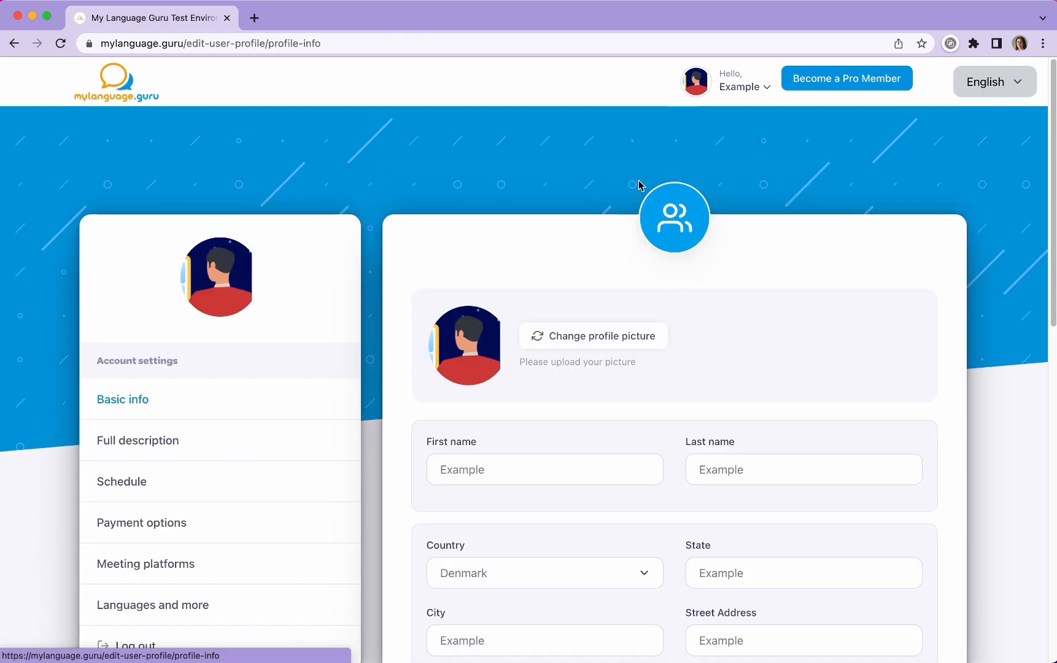
{"action": "scroll", "coordinate": [460, 271], "scroll_direction": "down", "scroll_amount": 3}
{"action": "scroll", "coordinate": [461, 271], "scroll_direction": "down", "scroll_amount": 1}
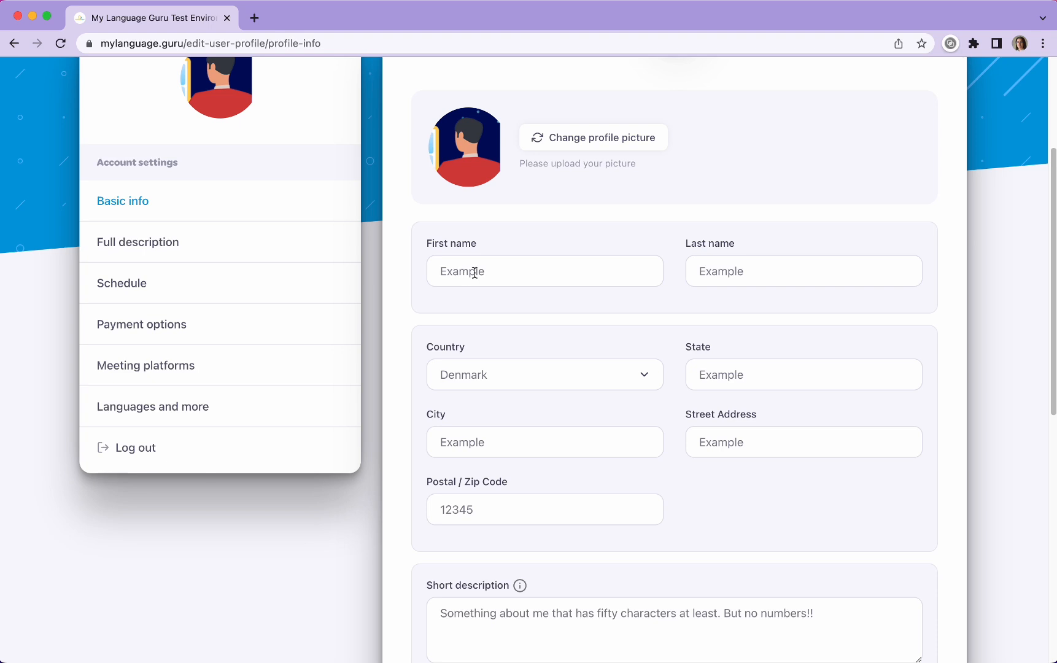
{"action": "left_click", "coordinate": [140, 247]}
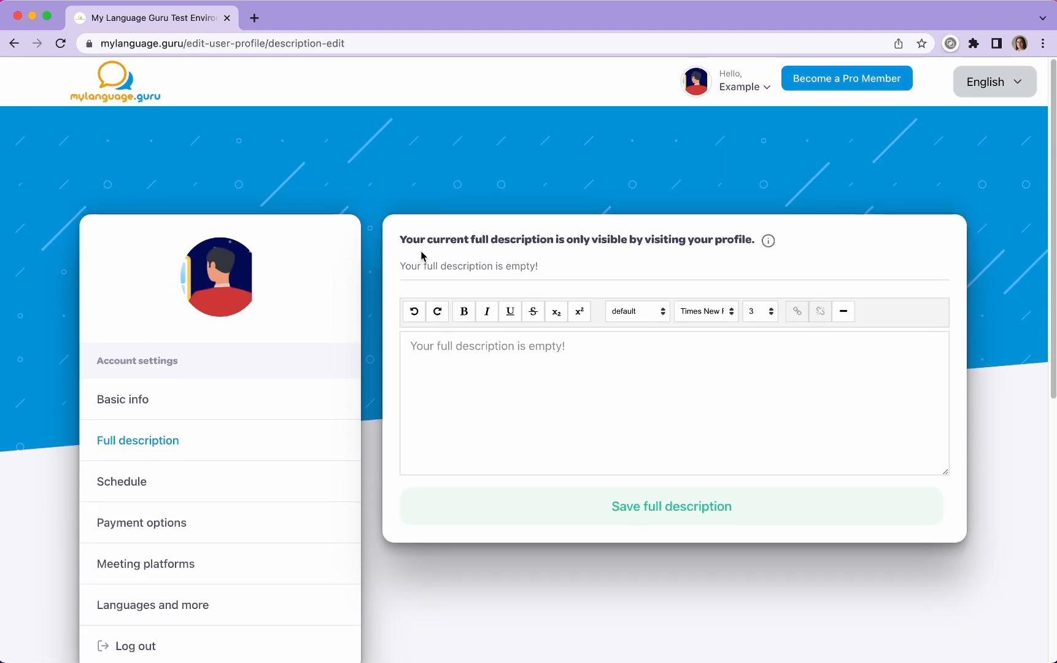
{"action": "scroll", "coordinate": [678, 370], "scroll_direction": "down", "scroll_amount": 4}
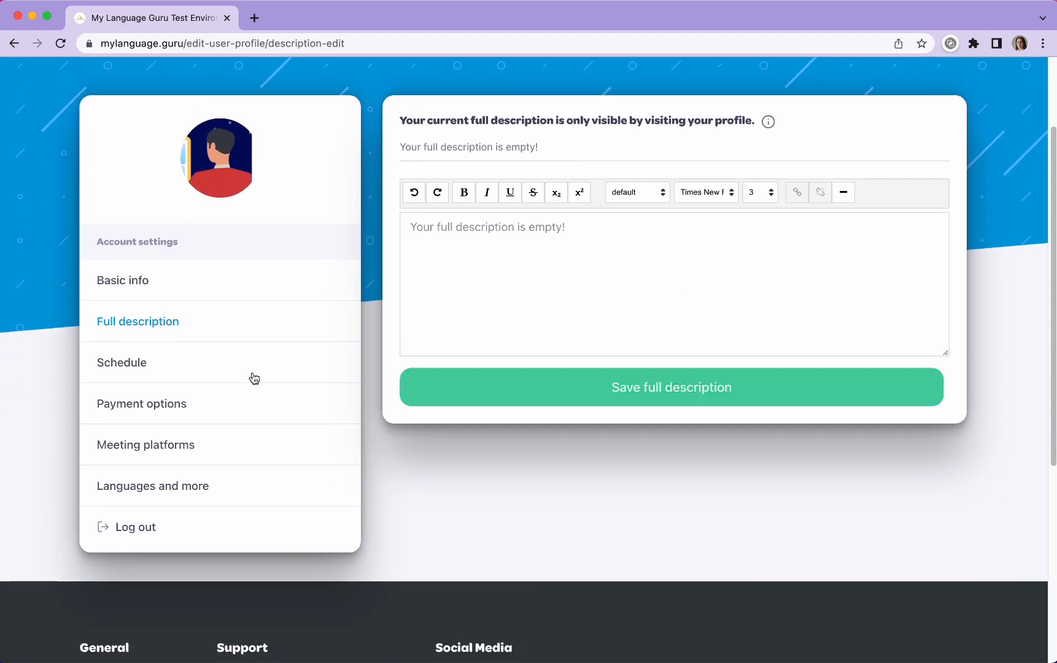
Step: Open the Schedule settings and read the instruction about adding and editing availability through to its end
{"action": "left_click", "coordinate": [147, 368]}
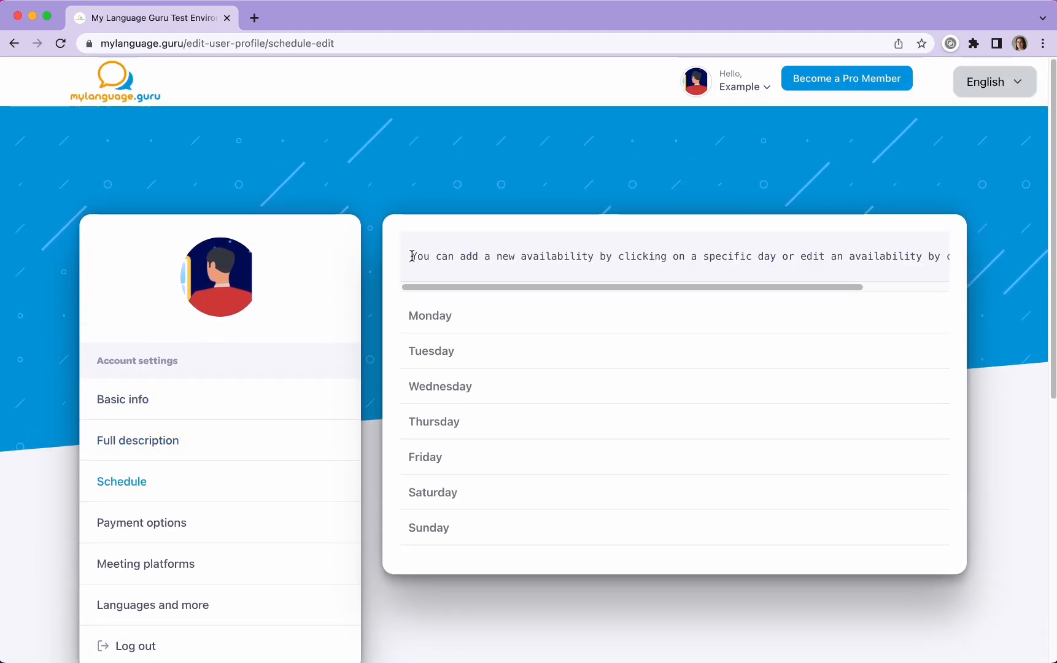
{"action": "left_click_drag", "start_coordinate": [421, 287], "coordinate": [576, 293]}
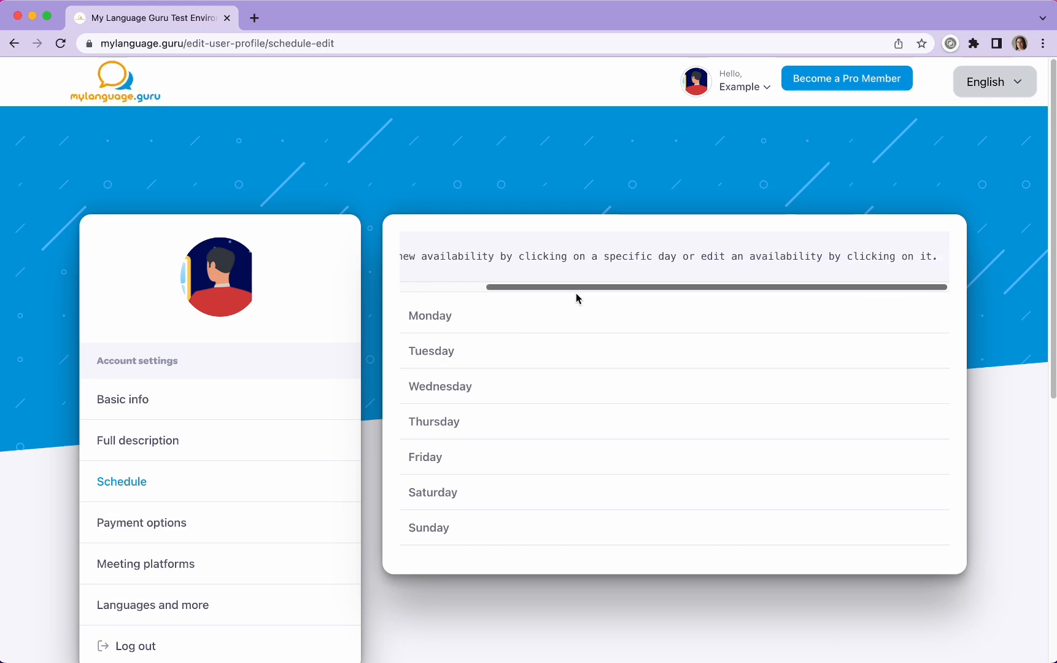
Step: Add a Monday availability from 09:15 to 10:15 in the schedule and submit it
{"action": "left_click", "coordinate": [435, 323]}
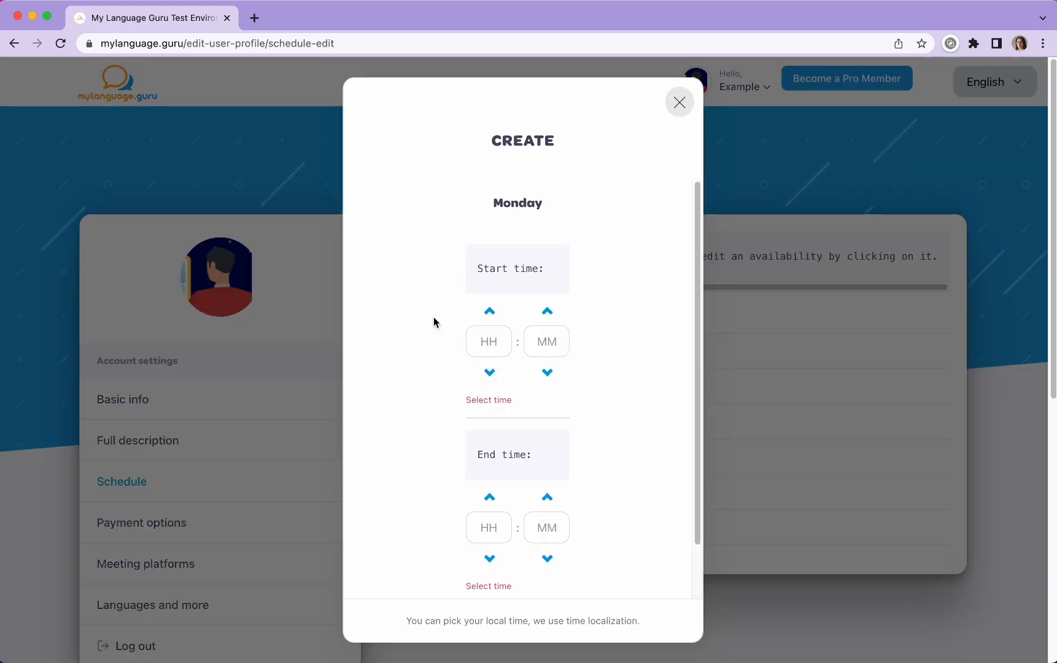
{"action": "double_click", "coordinate": [490, 312]}
{"action": "left_click", "coordinate": [490, 311]}
{"action": "left_click", "coordinate": [548, 311]}
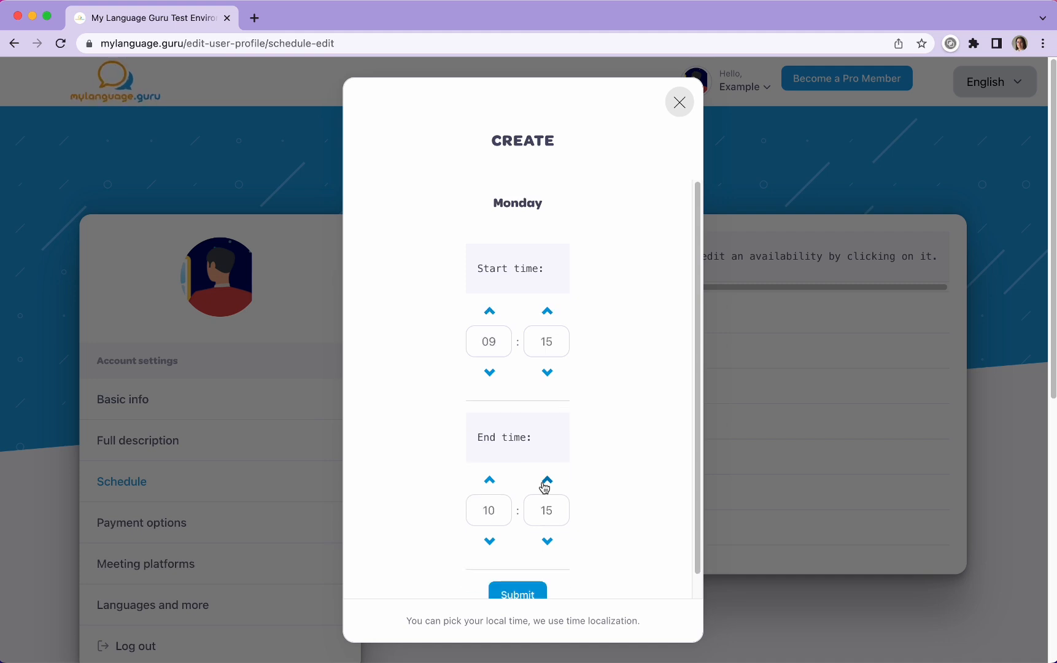
{"action": "scroll", "coordinate": [629, 497], "scroll_direction": "down", "scroll_amount": 1}
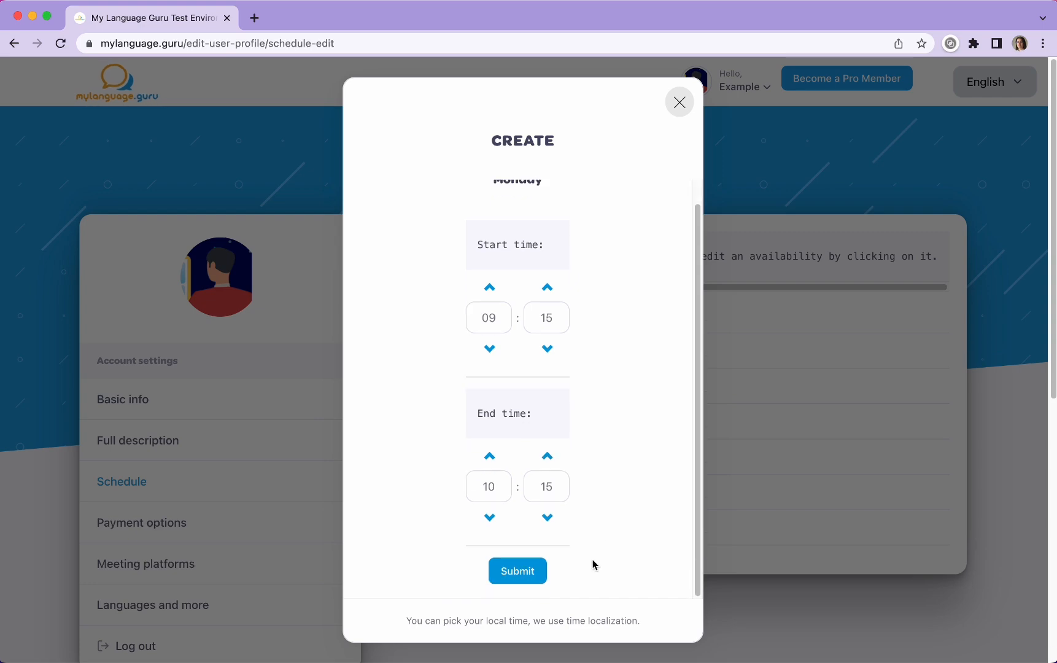
{"action": "left_click", "coordinate": [516, 572]}
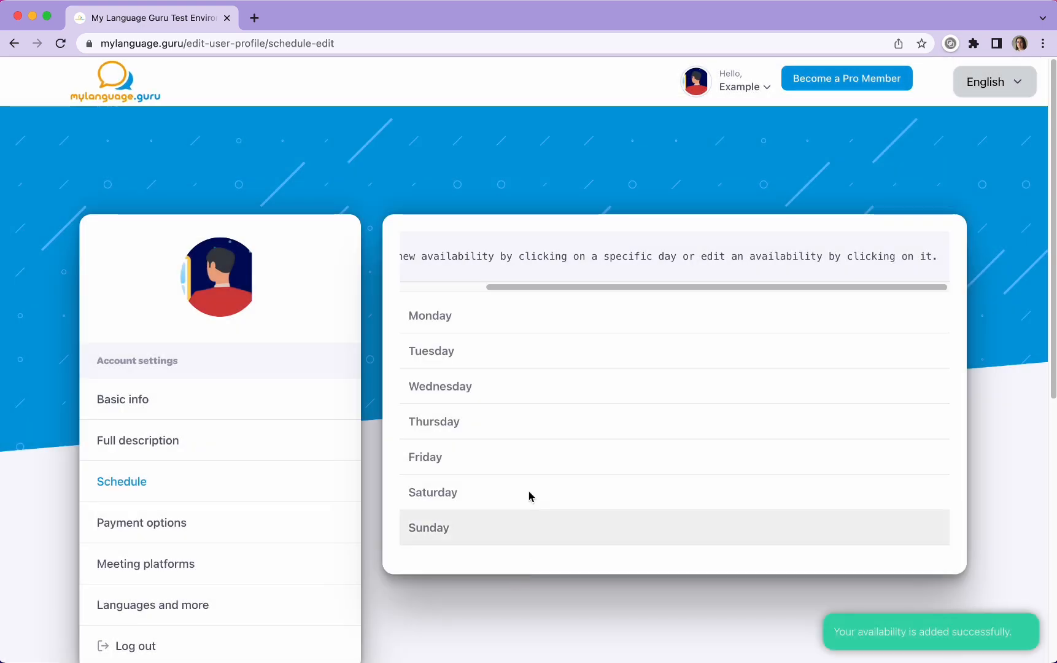
Step: Reload the schedule settings, then return to the profile page and check the availability in its Schedule section
{"action": "left_click", "coordinate": [62, 44]}
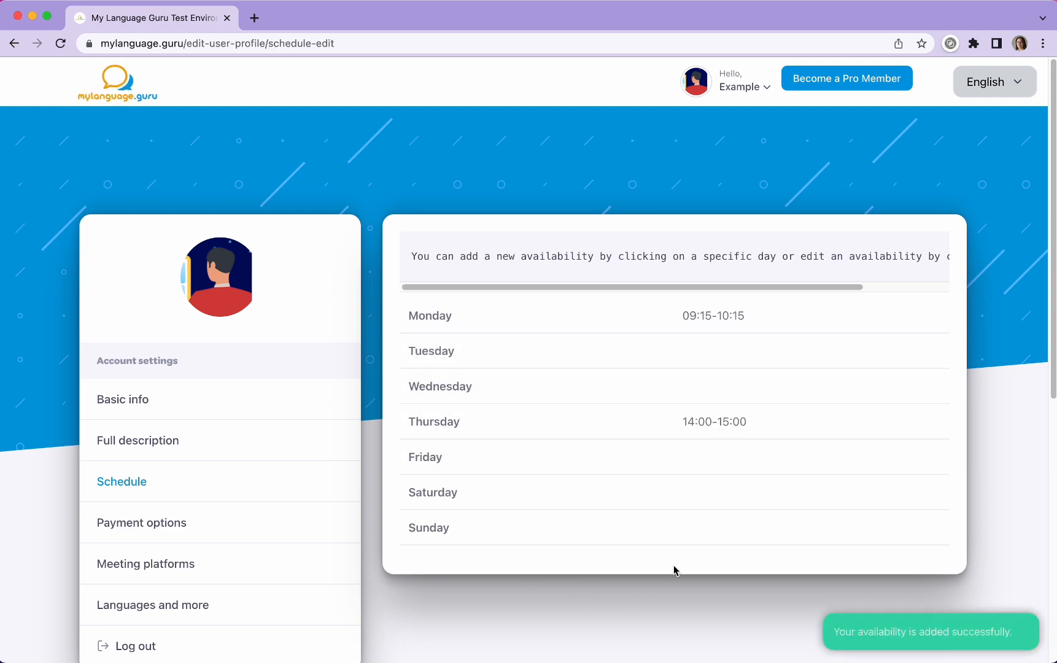
{"action": "left_click", "coordinate": [746, 86]}
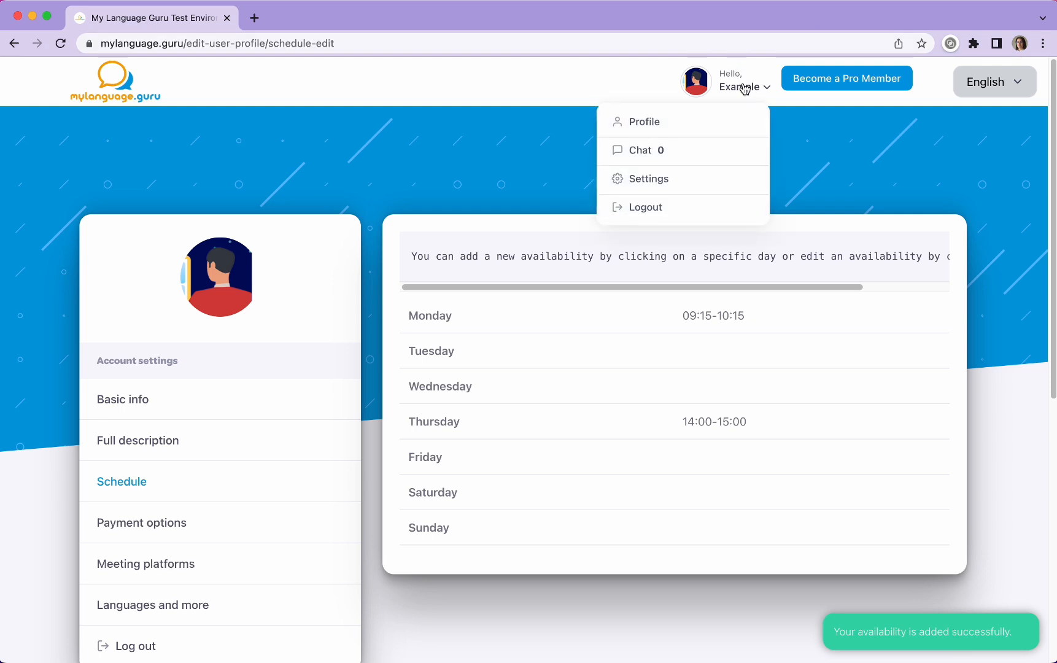
{"action": "left_click", "coordinate": [626, 128]}
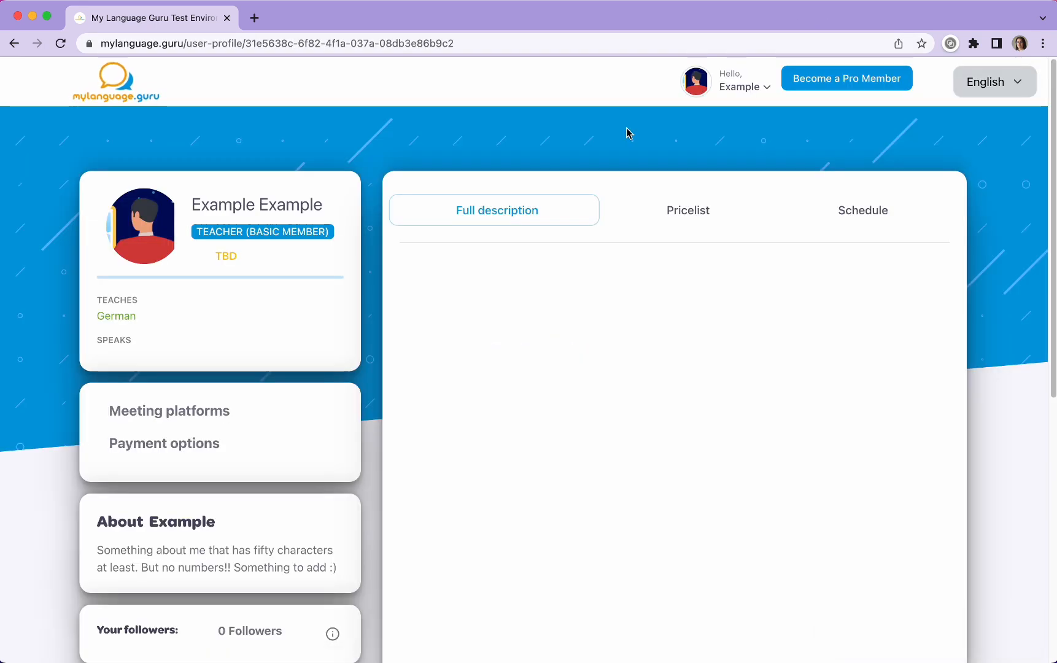
{"action": "left_click", "coordinate": [863, 211]}
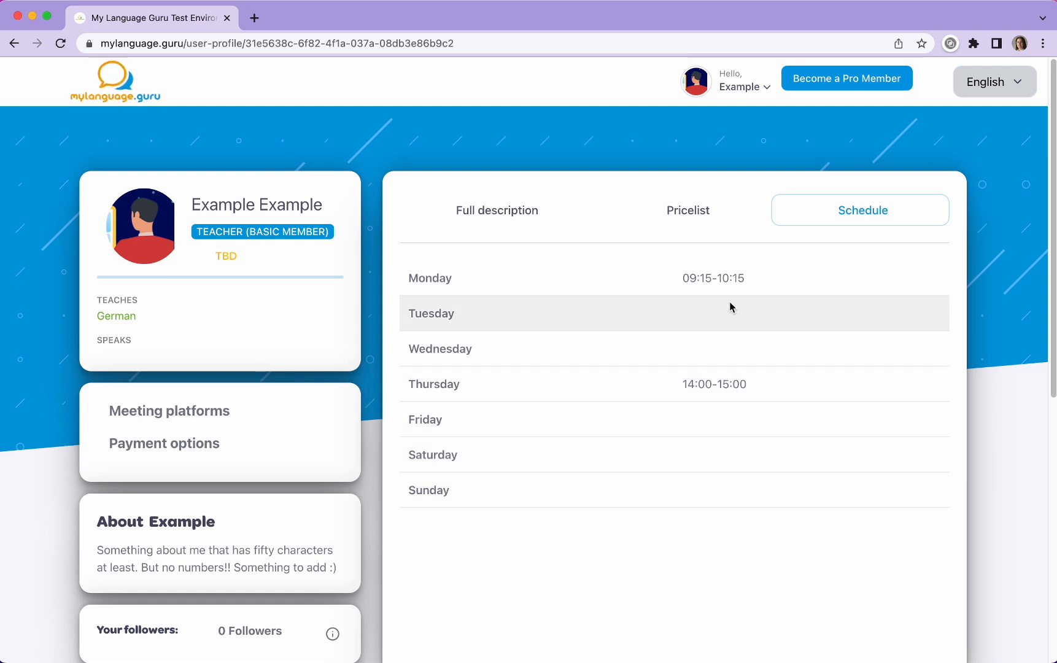
Step: In the account's Payment options settings, select PayPal and try to add Alipay as a second option
{"action": "mouse_move", "coordinate": [741, 90]}
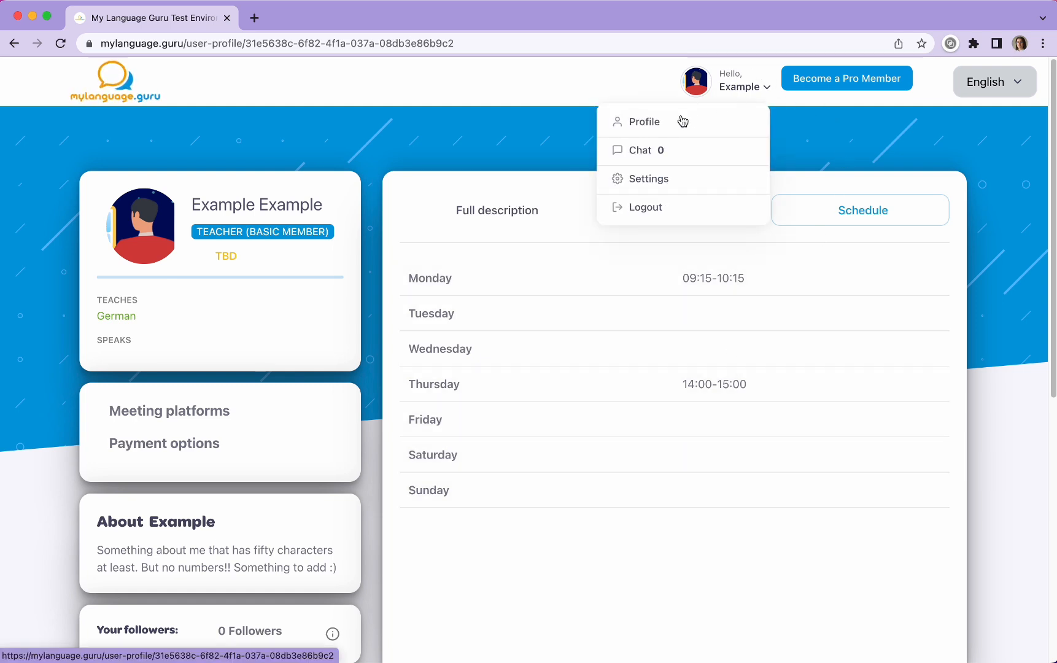
{"action": "left_click", "coordinate": [665, 184]}
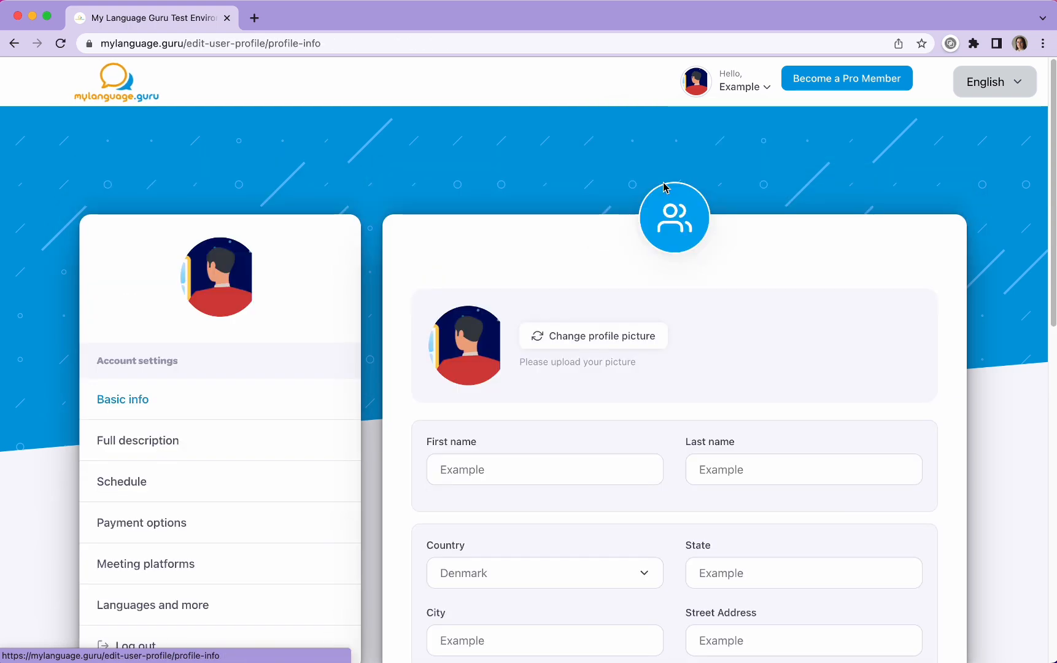
{"action": "scroll", "coordinate": [629, 208], "scroll_direction": "down", "scroll_amount": 3}
{"action": "left_click", "coordinate": [141, 429]}
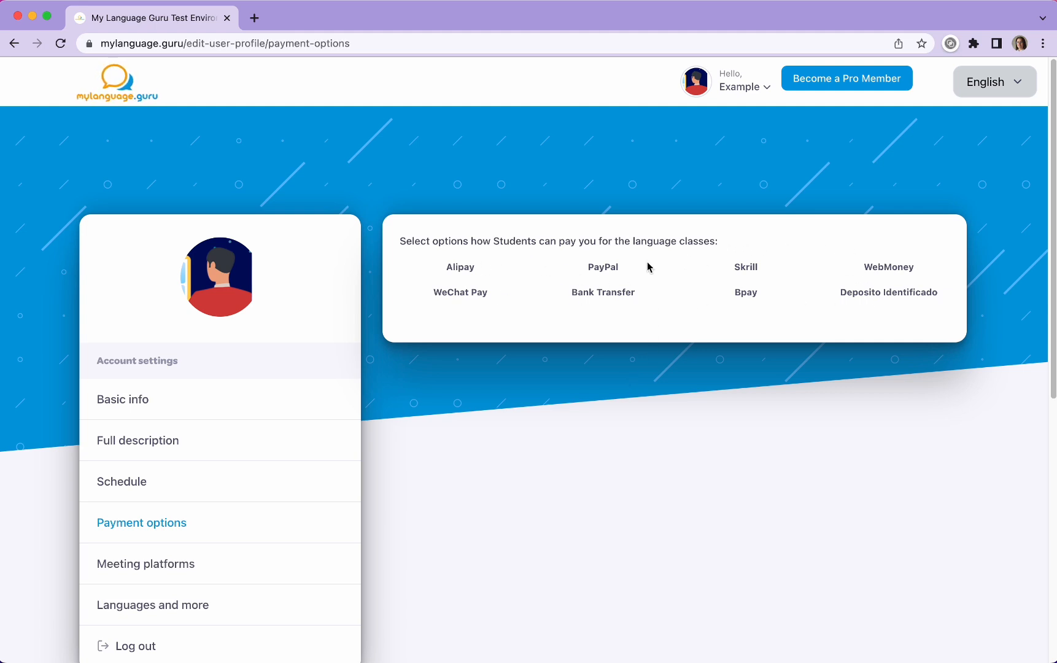
{"action": "left_click", "coordinate": [605, 272]}
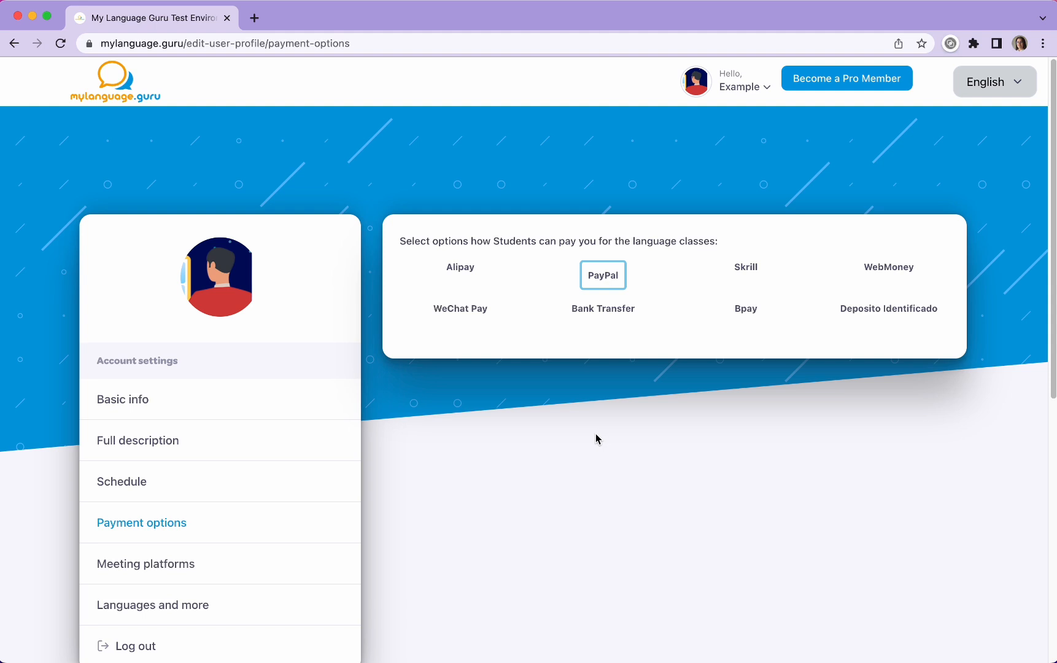
{"action": "left_click", "coordinate": [469, 276]}
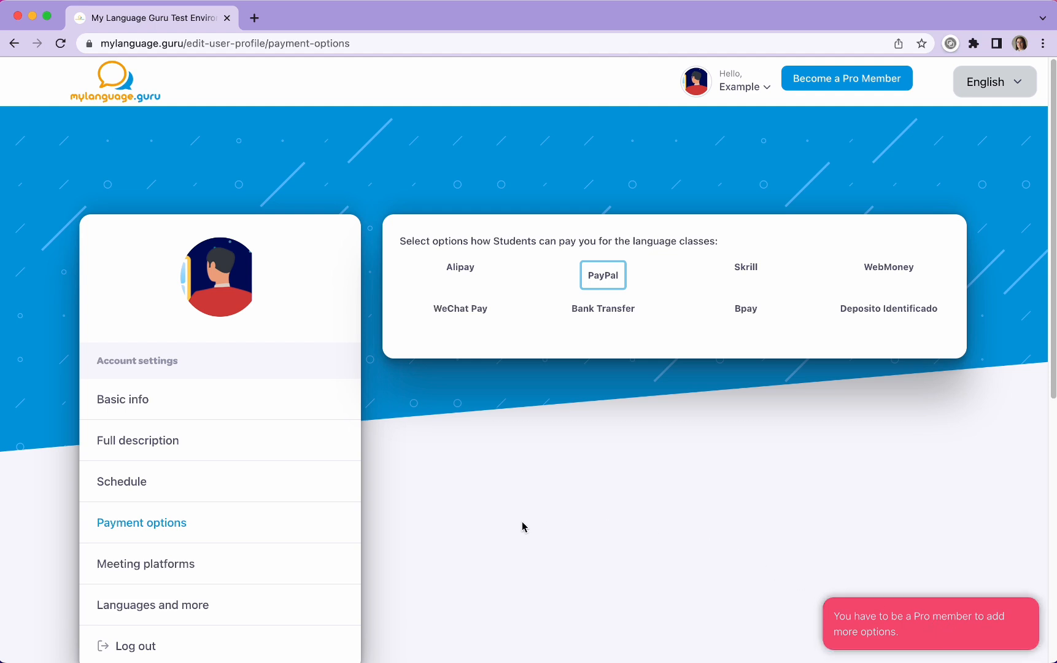
Step: In the Meeting platforms settings, select Zoom and try to add the third listed platform as well
{"action": "scroll", "coordinate": [440, 521], "scroll_direction": "down", "scroll_amount": 4}
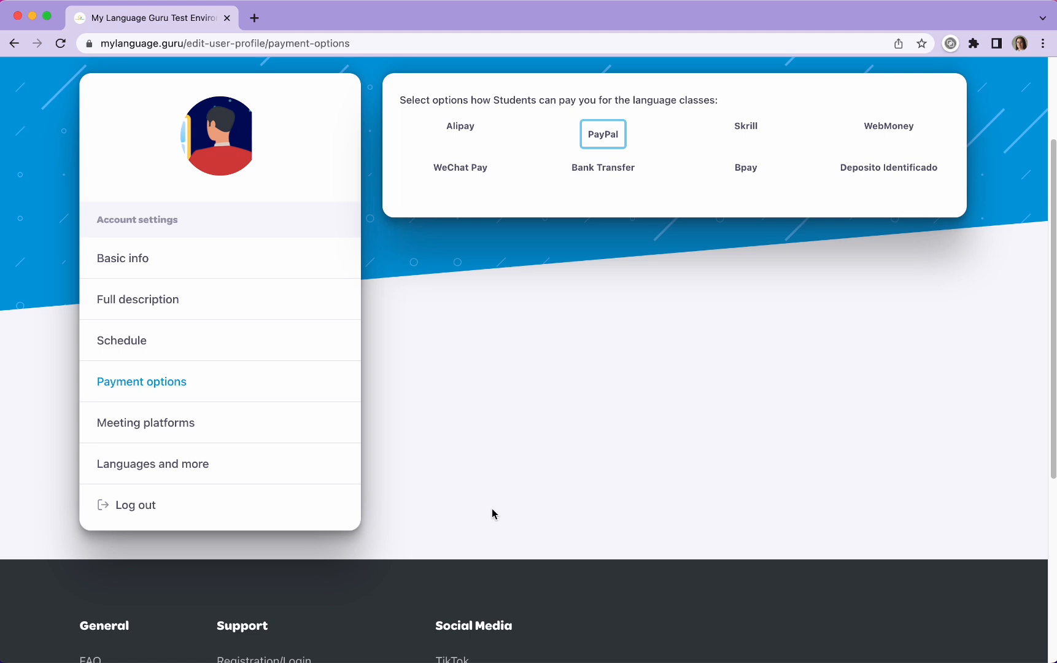
{"action": "left_click", "coordinate": [183, 426]}
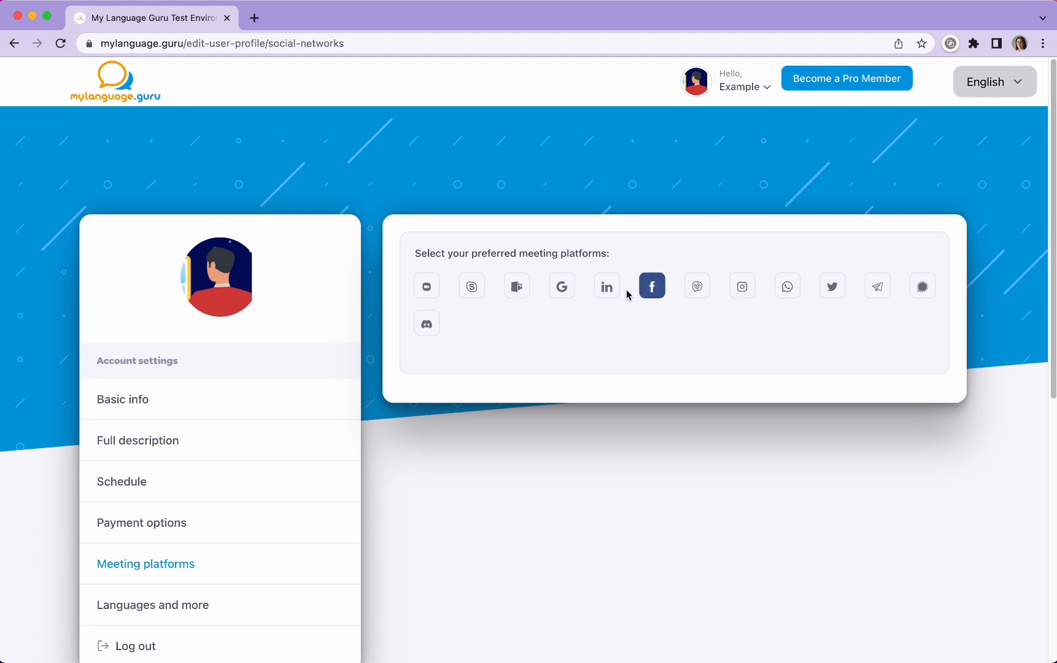
{"action": "left_click", "coordinate": [432, 293]}
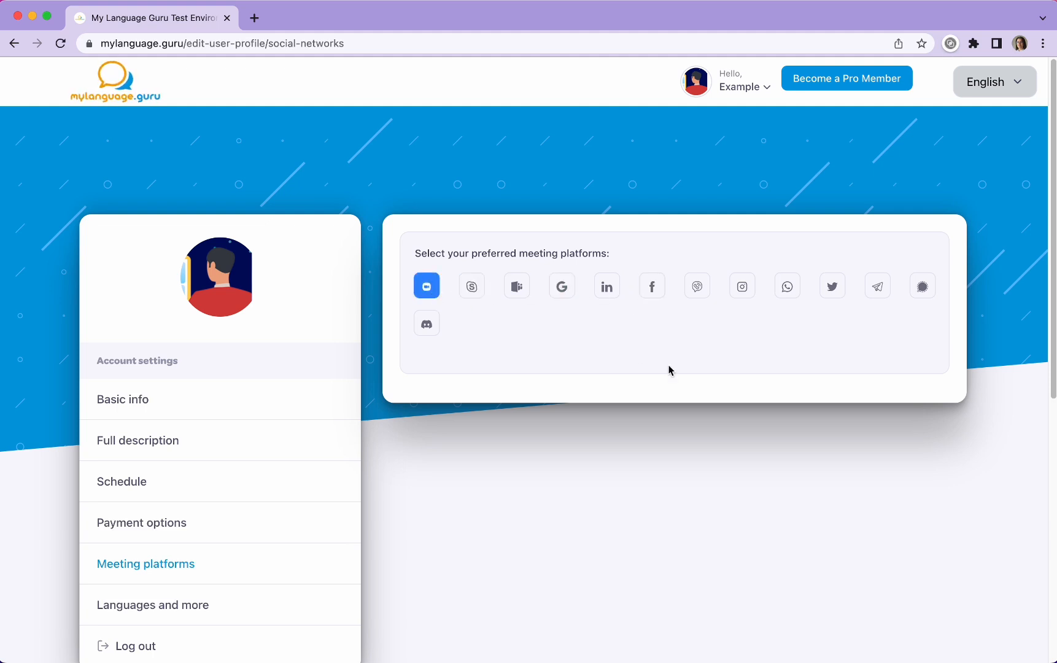
{"action": "left_click", "coordinate": [523, 293]}
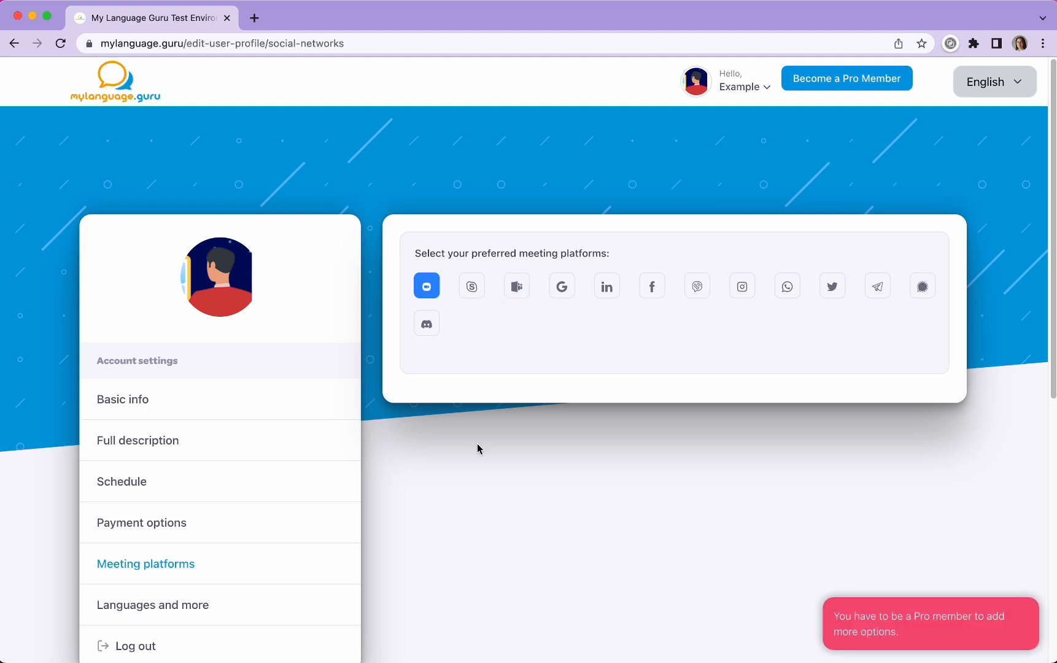
Step: Return to the profile page and check the meeting platforms and payment options shown there
{"action": "left_click", "coordinate": [740, 89]}
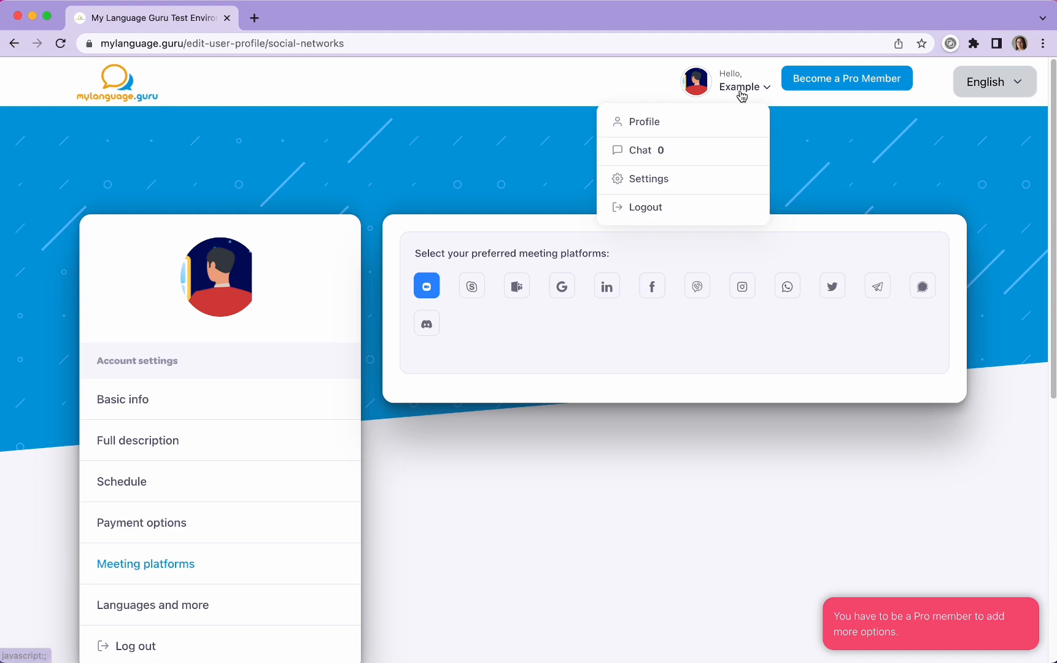
{"action": "left_click", "coordinate": [654, 128]}
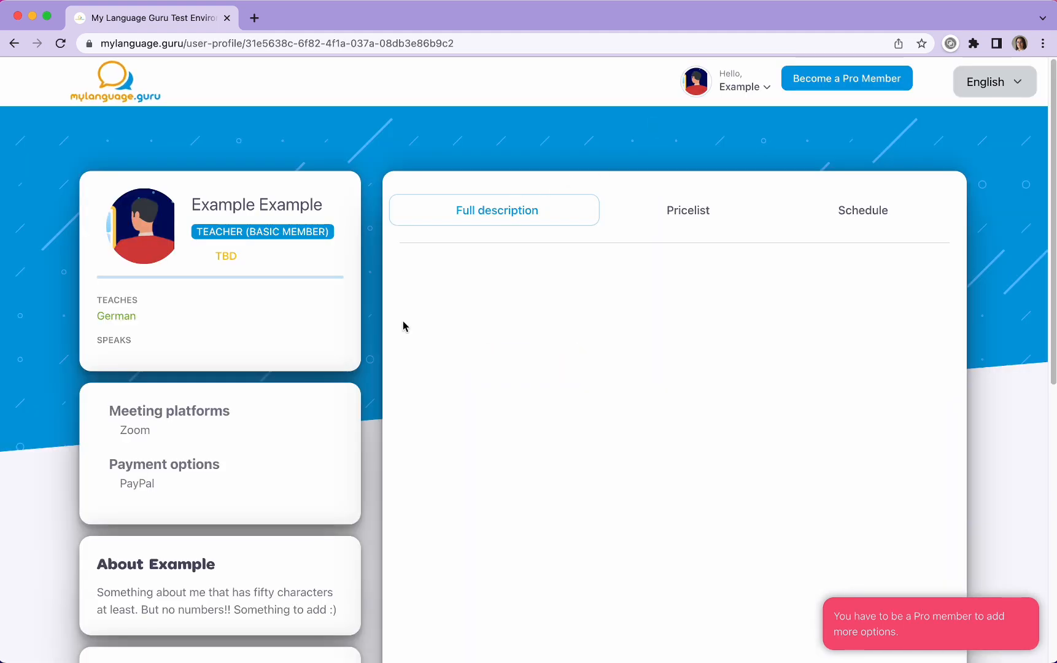
{"action": "scroll", "coordinate": [347, 411], "scroll_direction": "down", "scroll_amount": 5}
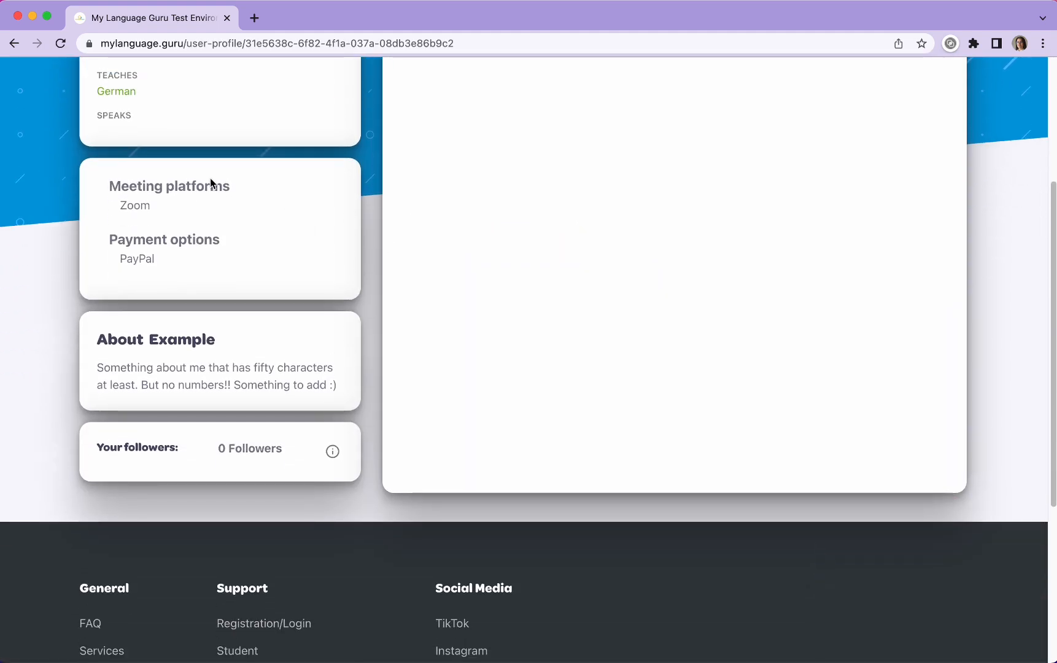
{"action": "scroll", "coordinate": [272, 325], "scroll_direction": "up", "scroll_amount": 5}
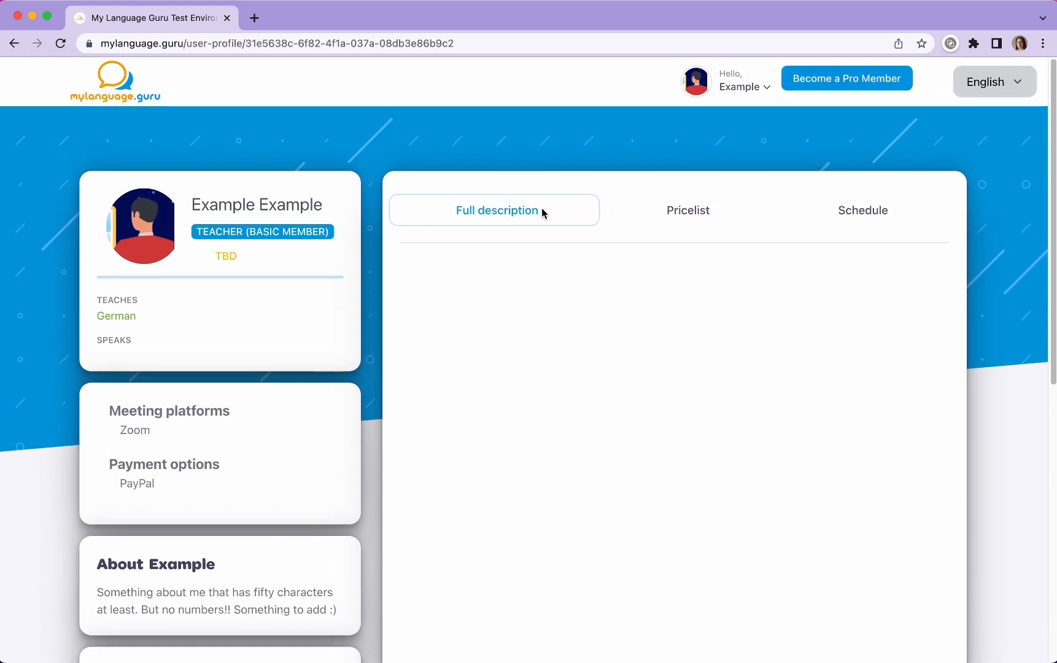
Step: Open the Languages and more settings and look through teaching languages, coaching languages and specialized classes, ending on teaching languages
{"action": "left_click", "coordinate": [744, 86]}
{"action": "left_click", "coordinate": [654, 178]}
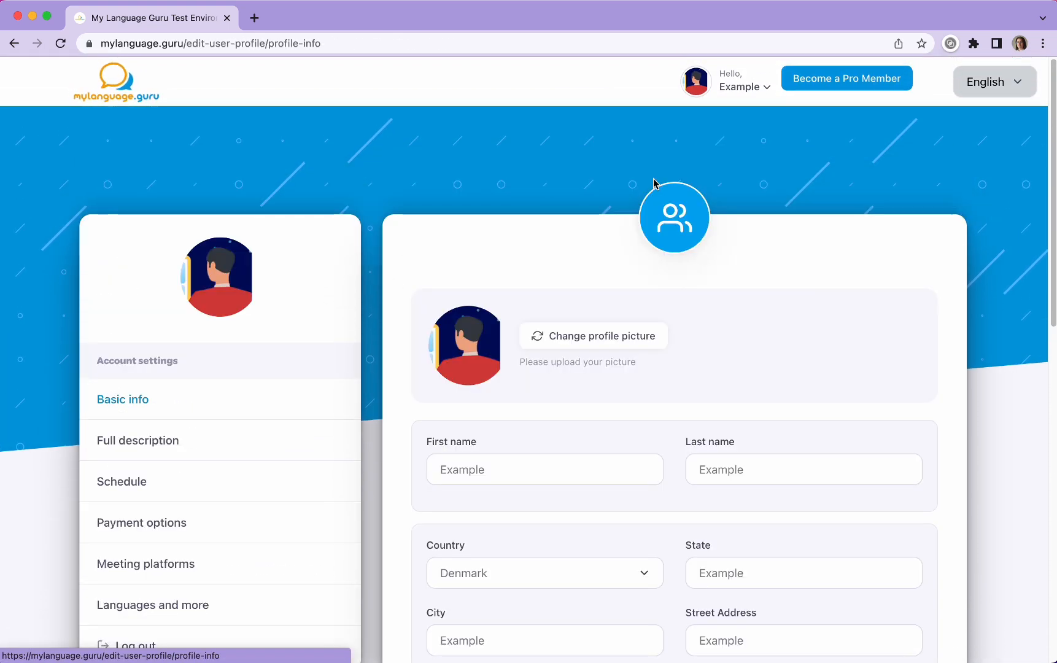
{"action": "scroll", "coordinate": [549, 234], "scroll_direction": "down", "scroll_amount": 2}
{"action": "scroll", "coordinate": [546, 245], "scroll_direction": "down", "scroll_amount": 2}
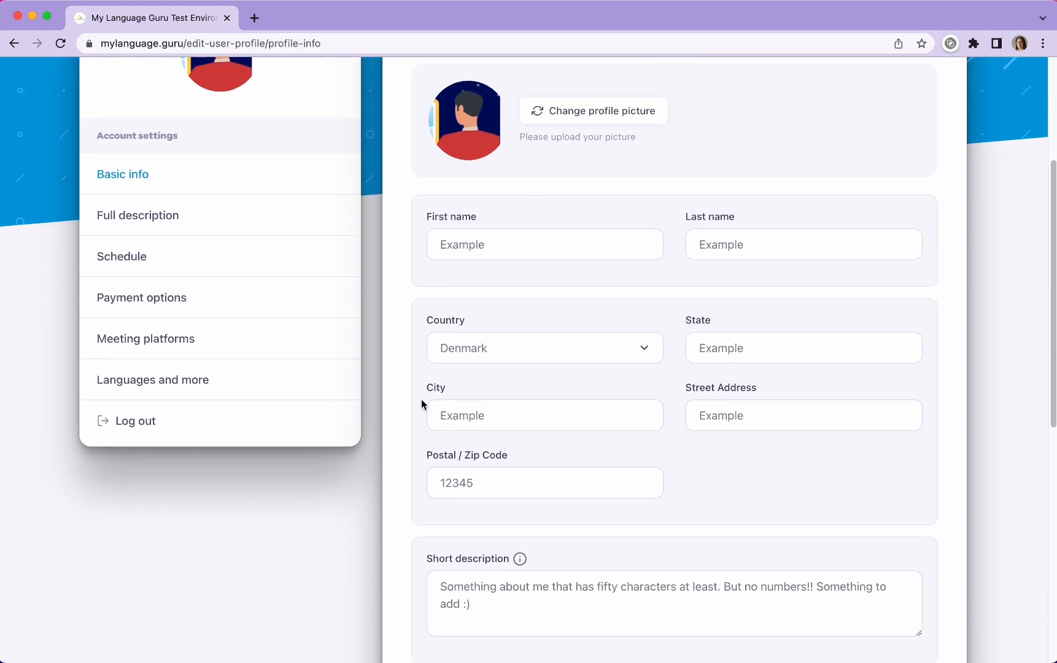
{"action": "left_click", "coordinate": [139, 385]}
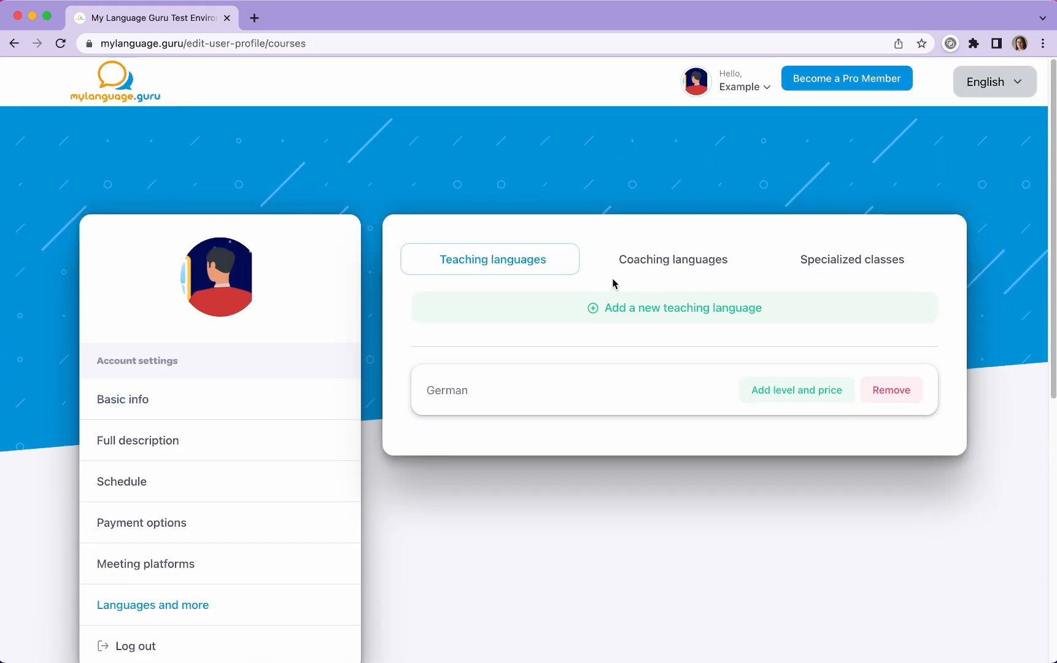
{"action": "left_click", "coordinate": [673, 262]}
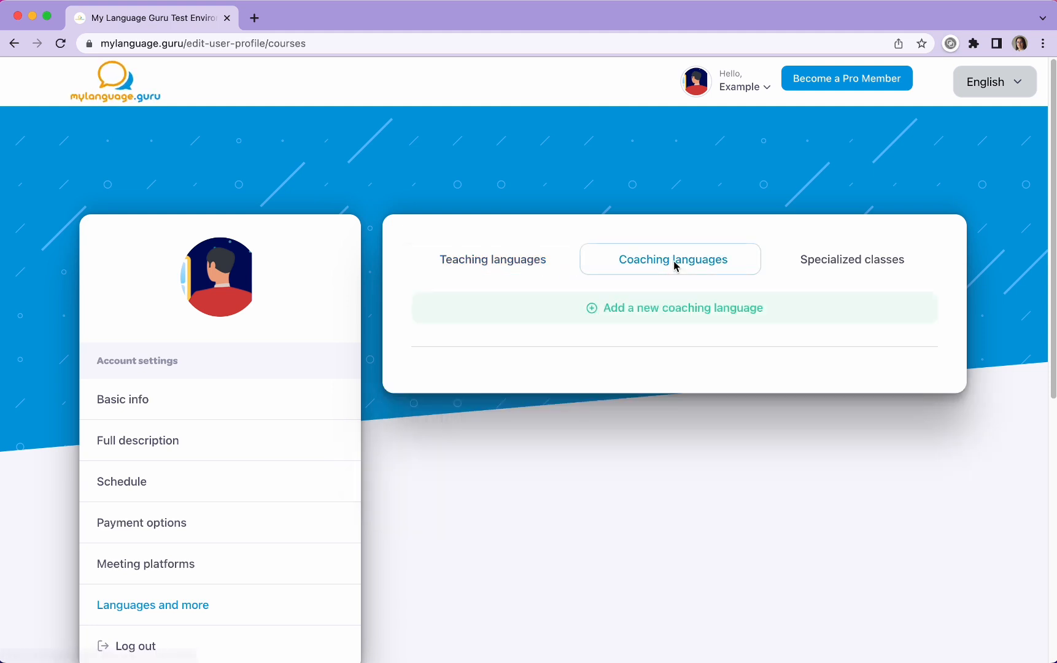
{"action": "left_click", "coordinate": [815, 265]}
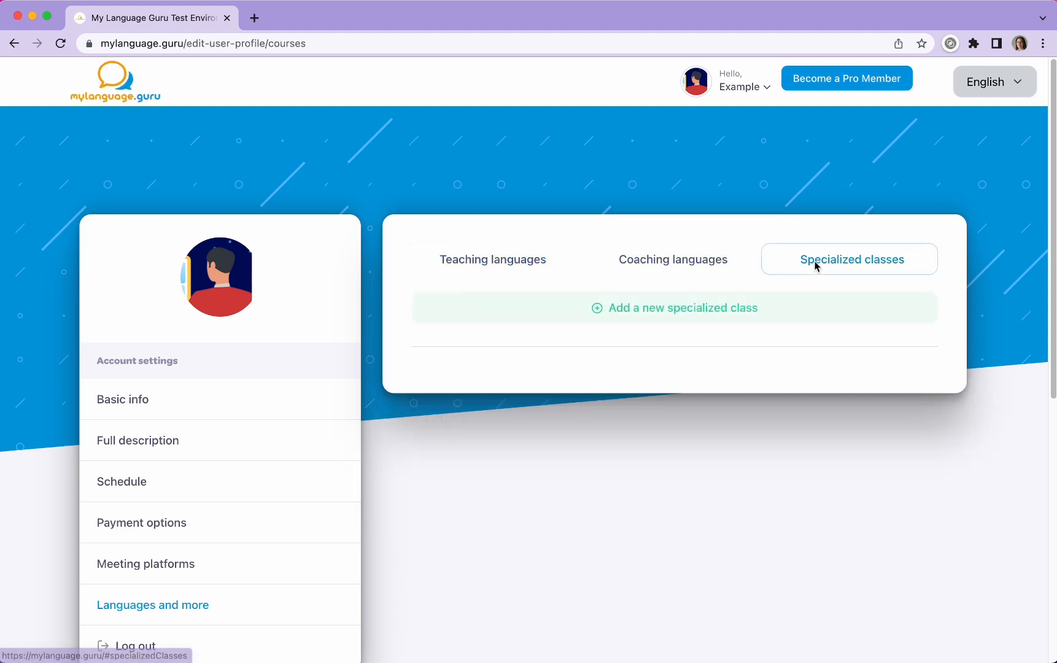
{"action": "left_click", "coordinate": [481, 261]}
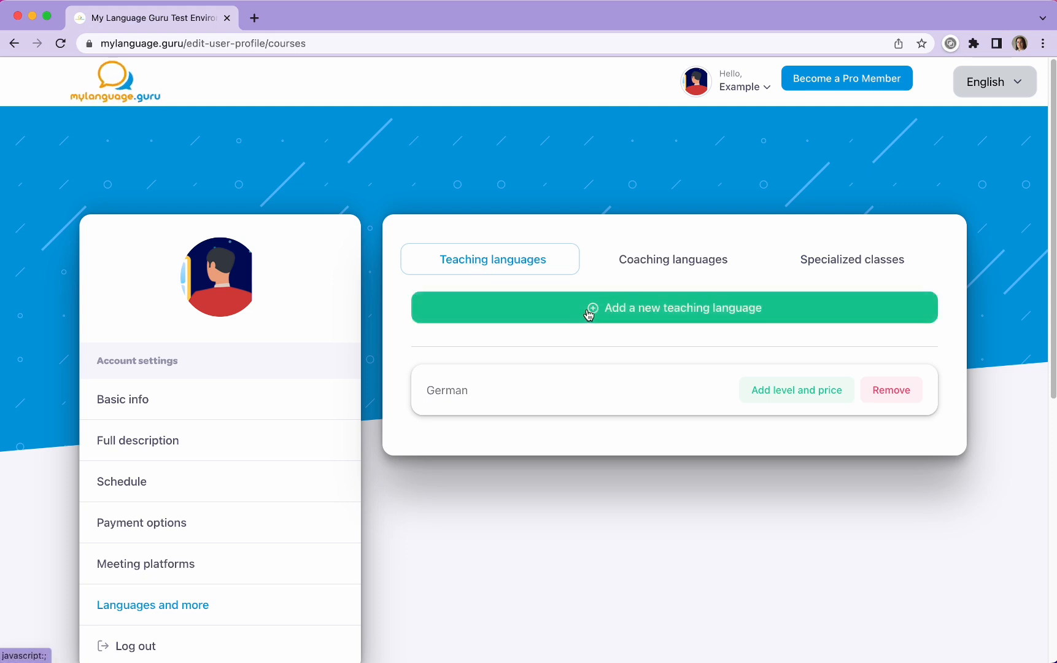
Step: Try to add English as a new teaching language
{"action": "left_click", "coordinate": [764, 313]}
{"action": "left_click", "coordinate": [654, 405]}
{"action": "left_click", "coordinate": [459, 423]}
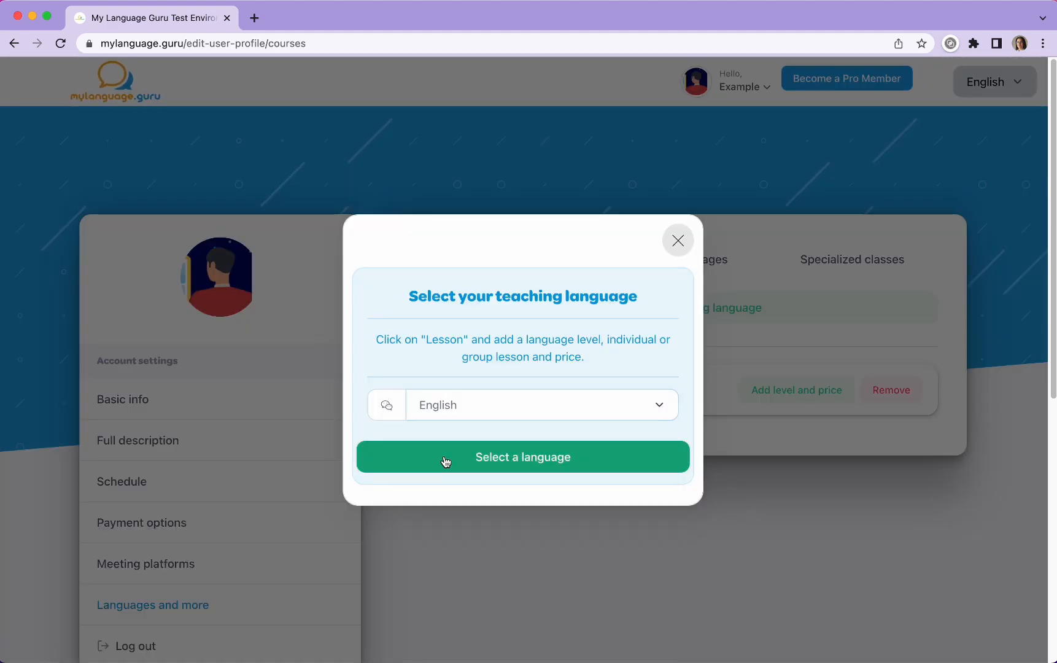
{"action": "left_click", "coordinate": [444, 460]}
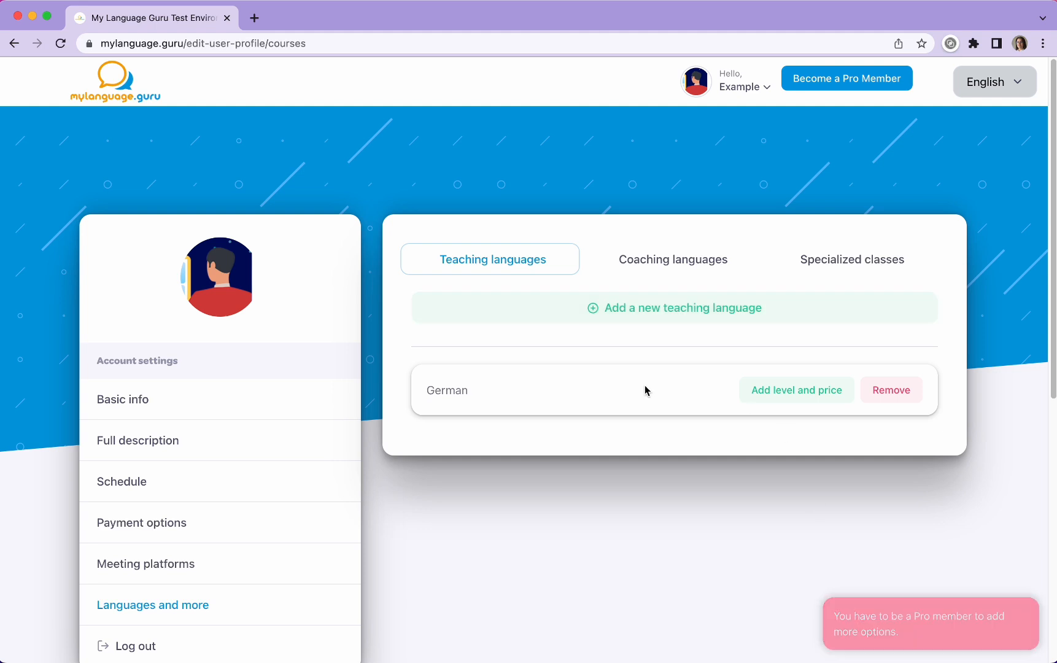
Step: Add a lesson to German with level A1, individual class set to Yes and a price of 30 dollars, and confirm it
{"action": "left_click", "coordinate": [824, 400]}
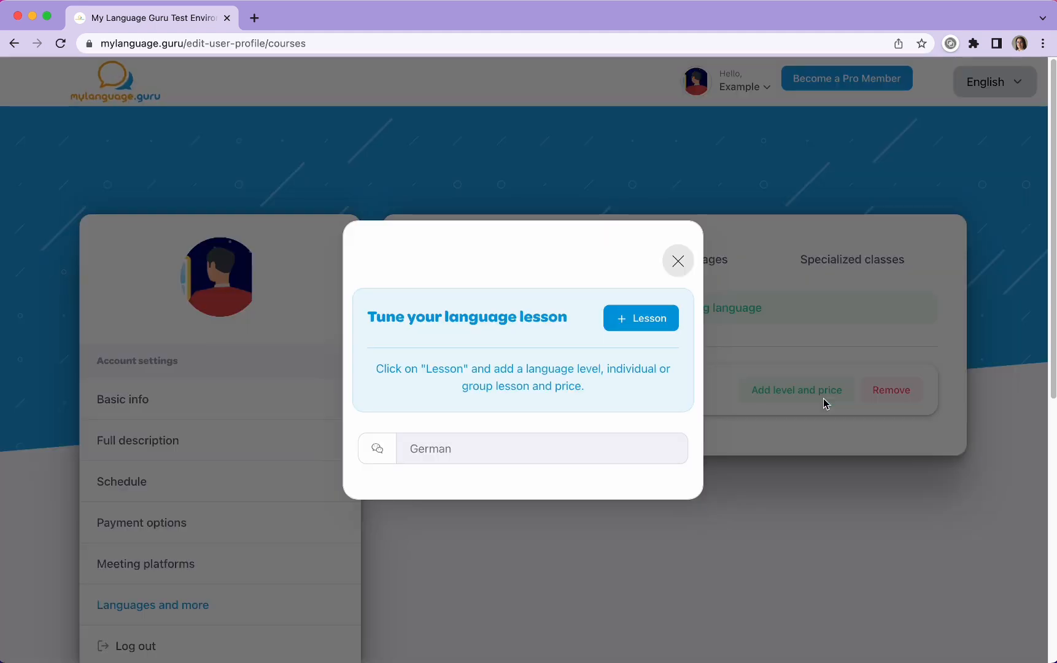
{"action": "left_click", "coordinate": [618, 319]}
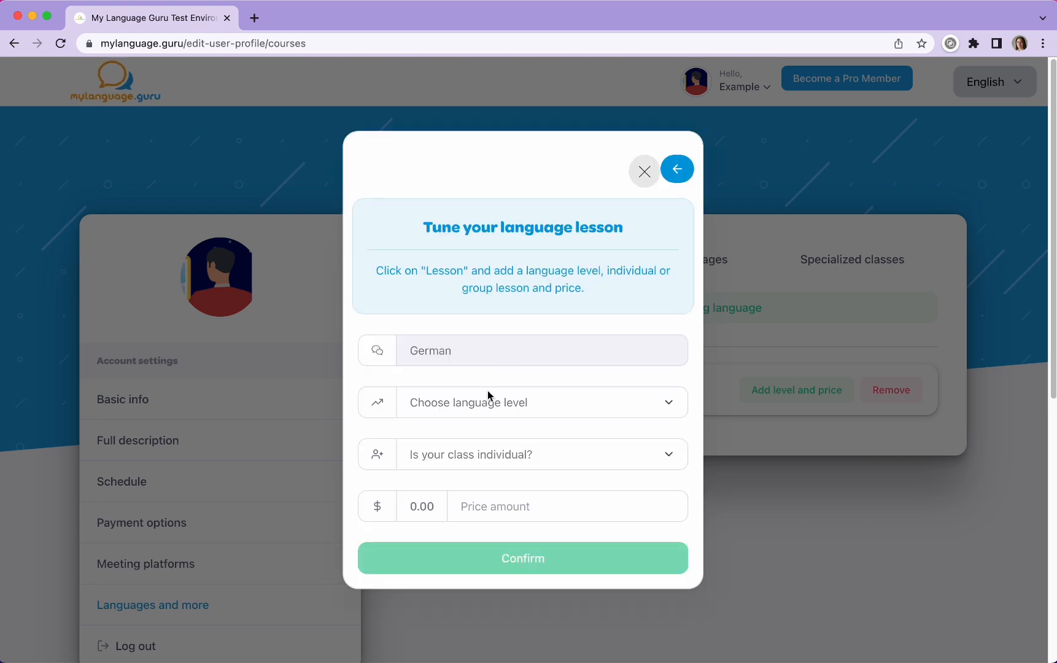
{"action": "left_click", "coordinate": [511, 405]}
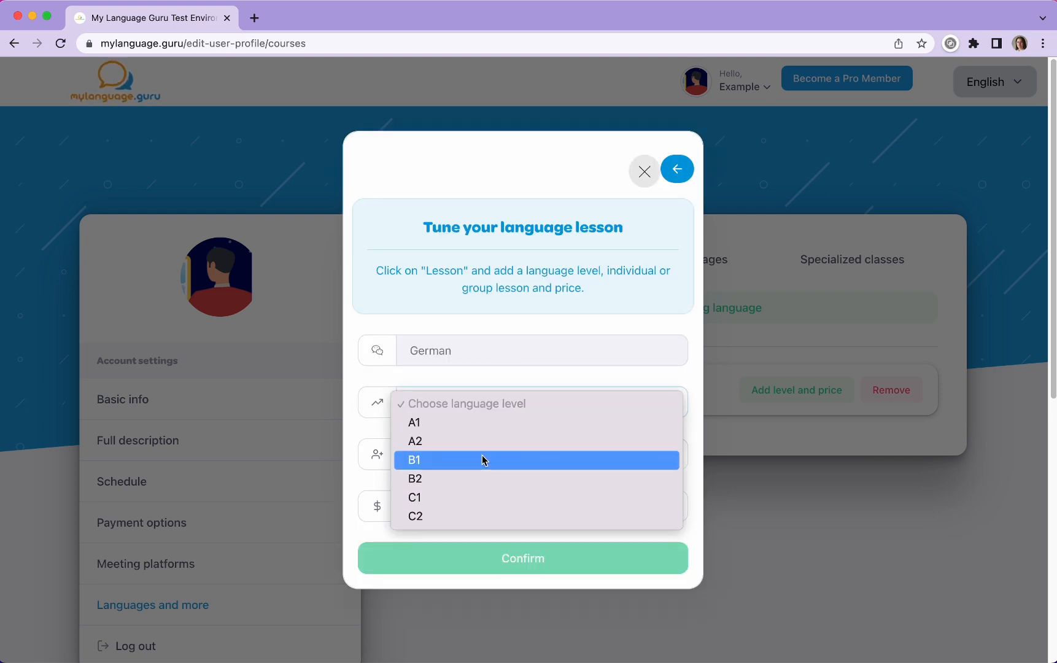
{"action": "left_click", "coordinate": [482, 430]}
{"action": "left_click", "coordinate": [483, 461]}
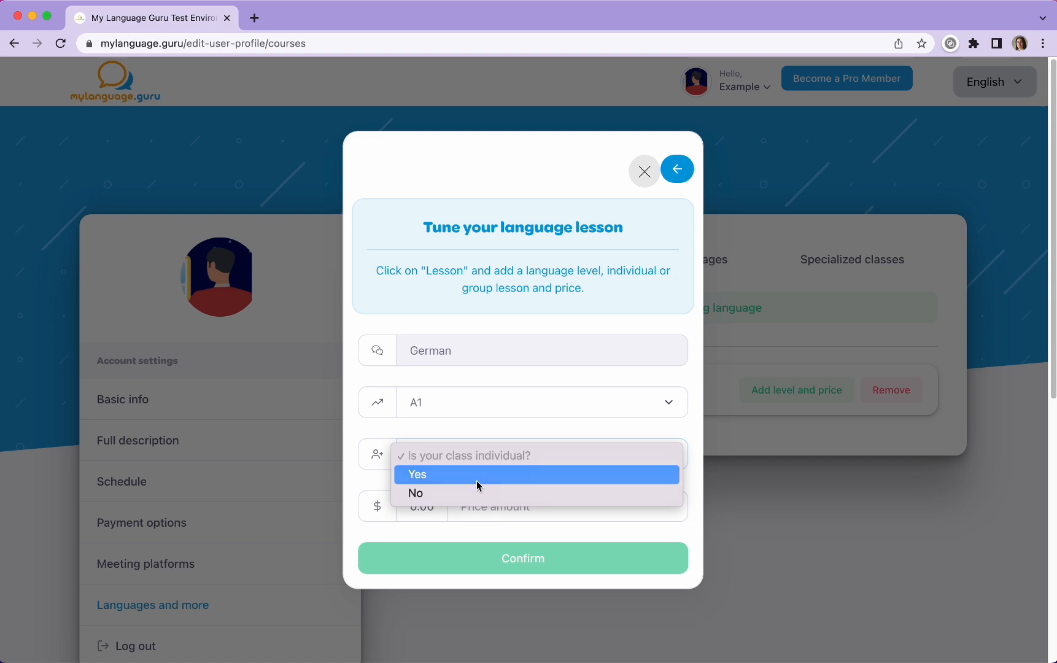
{"action": "left_click", "coordinate": [478, 480]}
{"action": "type", "text": "30"}
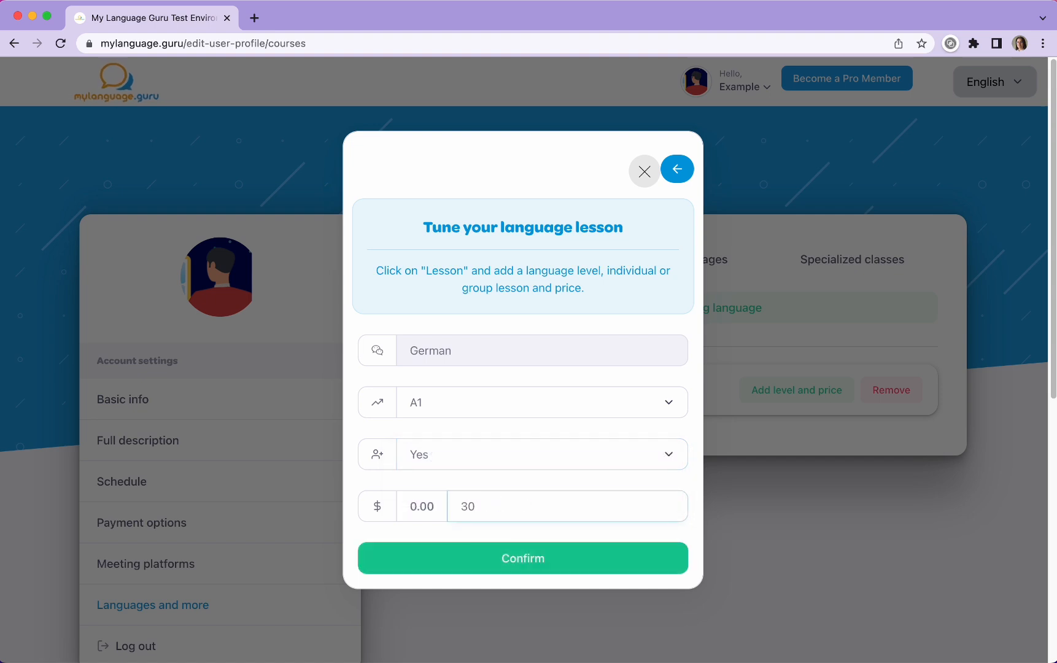
{"action": "left_click", "coordinate": [577, 570]}
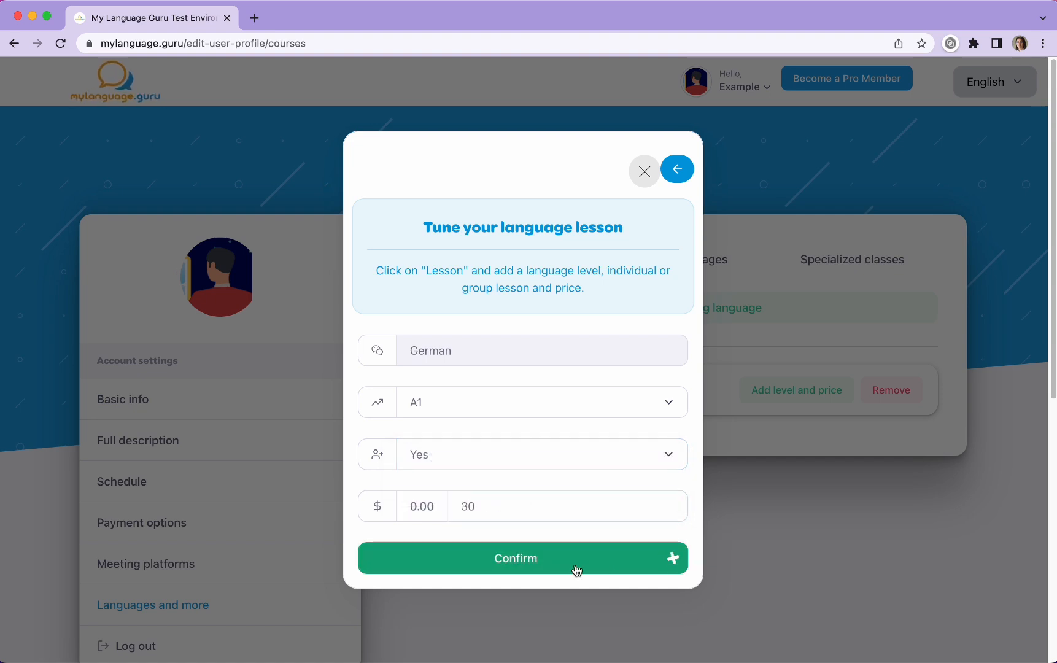
Step: Confirm the German A1 lesson and check its entry in the profile page's pricelist
{"action": "left_click", "coordinate": [577, 570]}
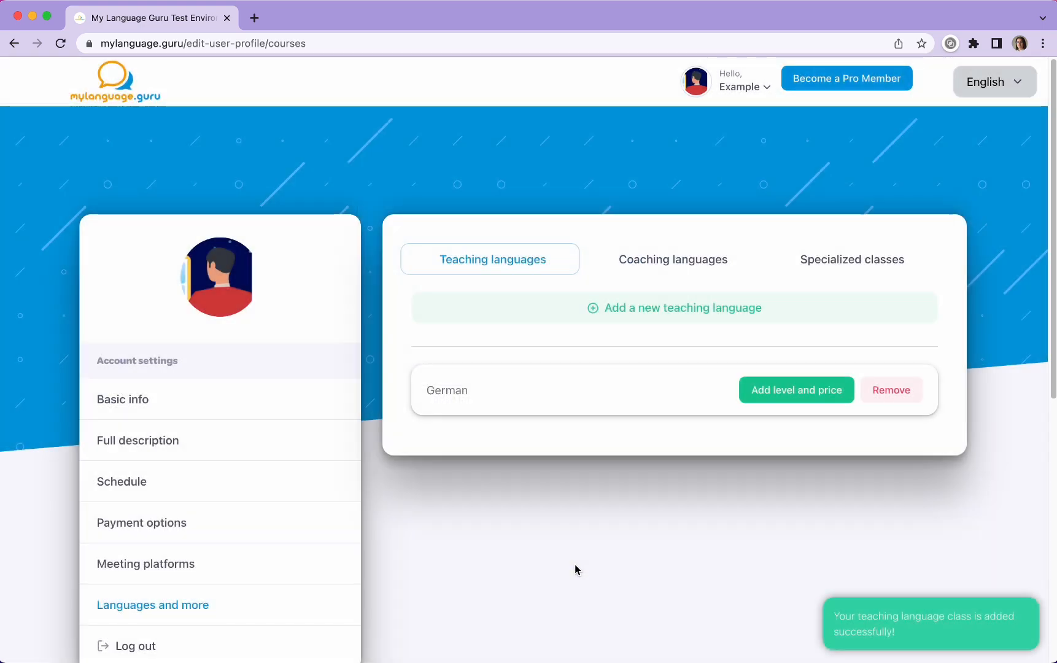
{"action": "left_click", "coordinate": [743, 86]}
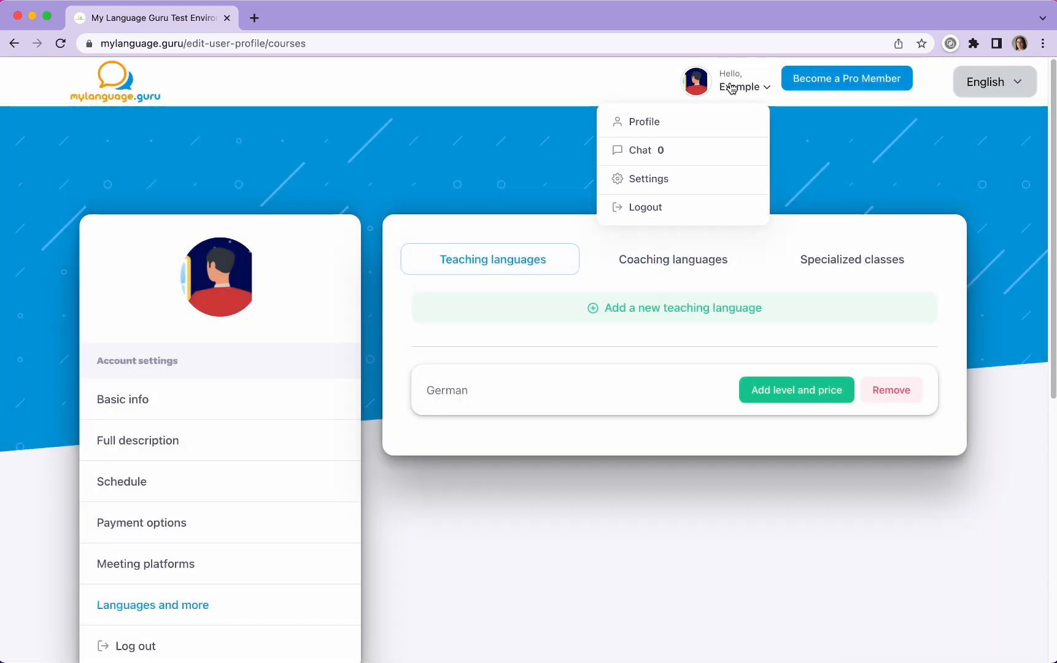
{"action": "left_click", "coordinate": [703, 128]}
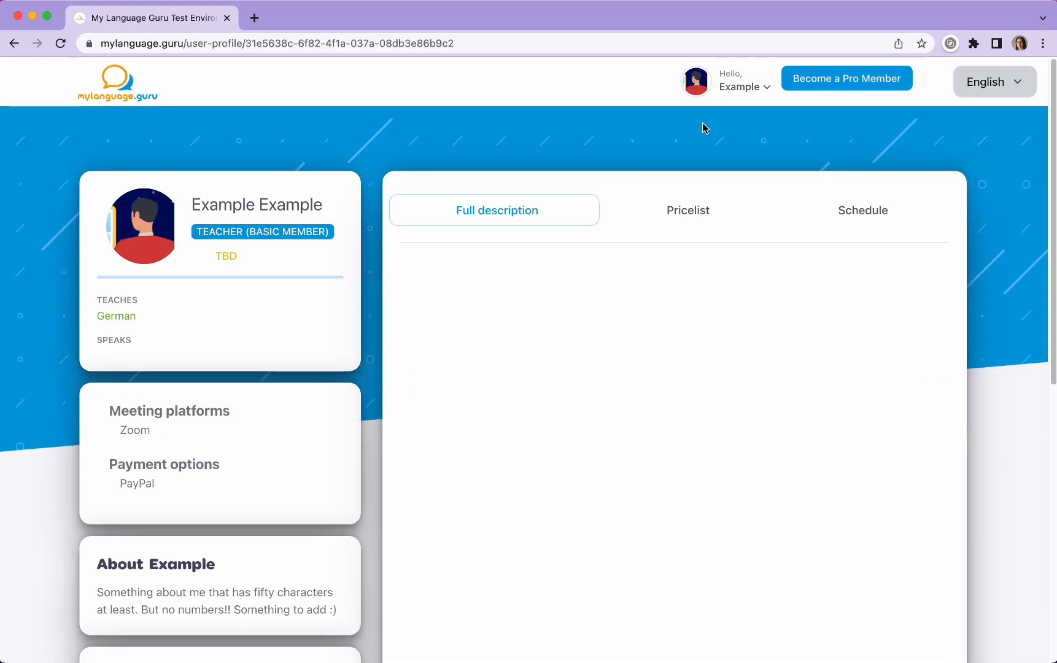
{"action": "left_click", "coordinate": [707, 220]}
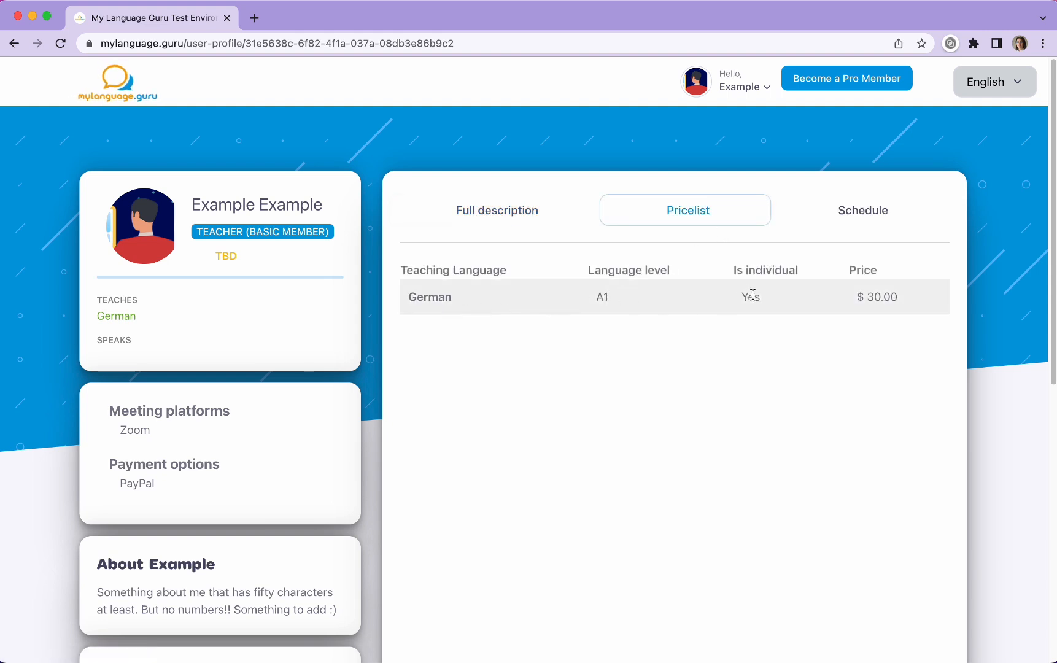
Step: Return to the Languages and more settings and add German as a coaching language, marked as native
{"action": "mouse_move", "coordinate": [739, 92]}
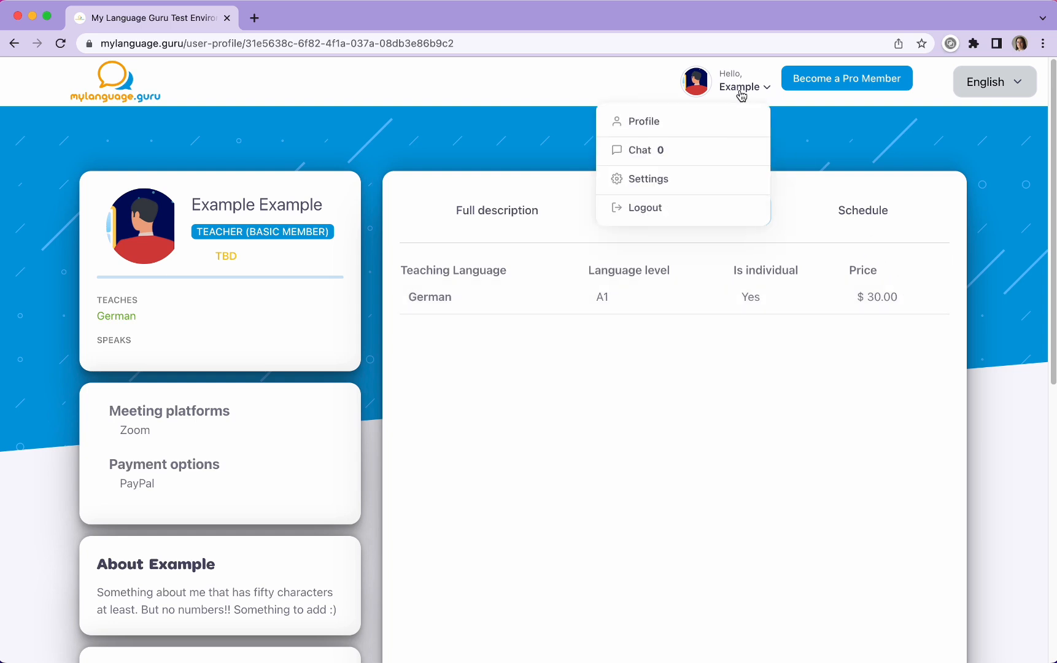
{"action": "left_click", "coordinate": [677, 182]}
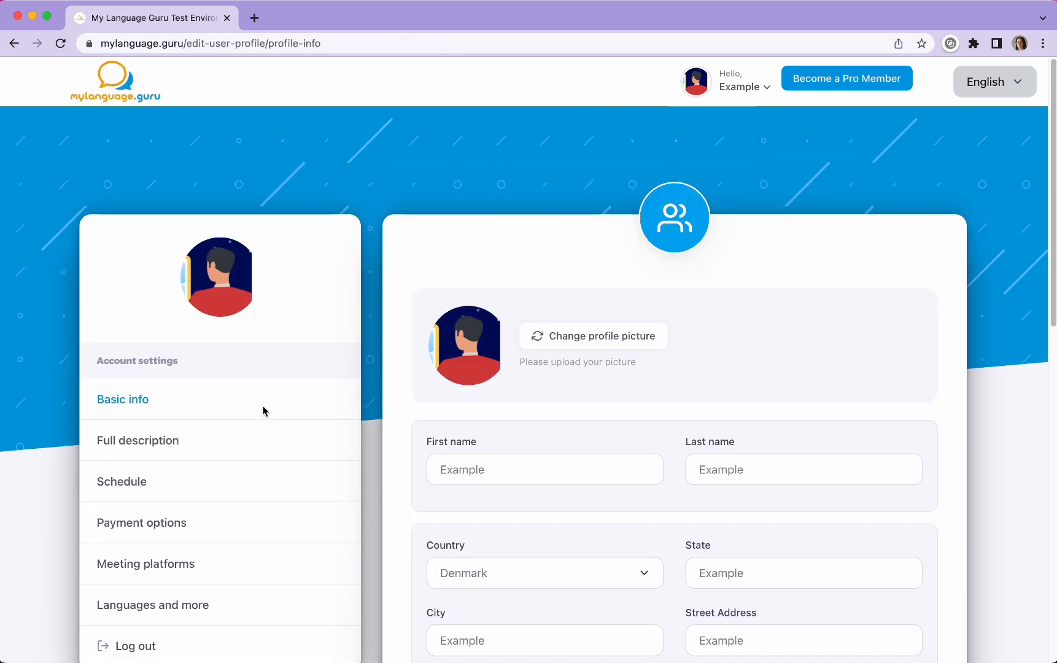
{"action": "left_click", "coordinate": [186, 608]}
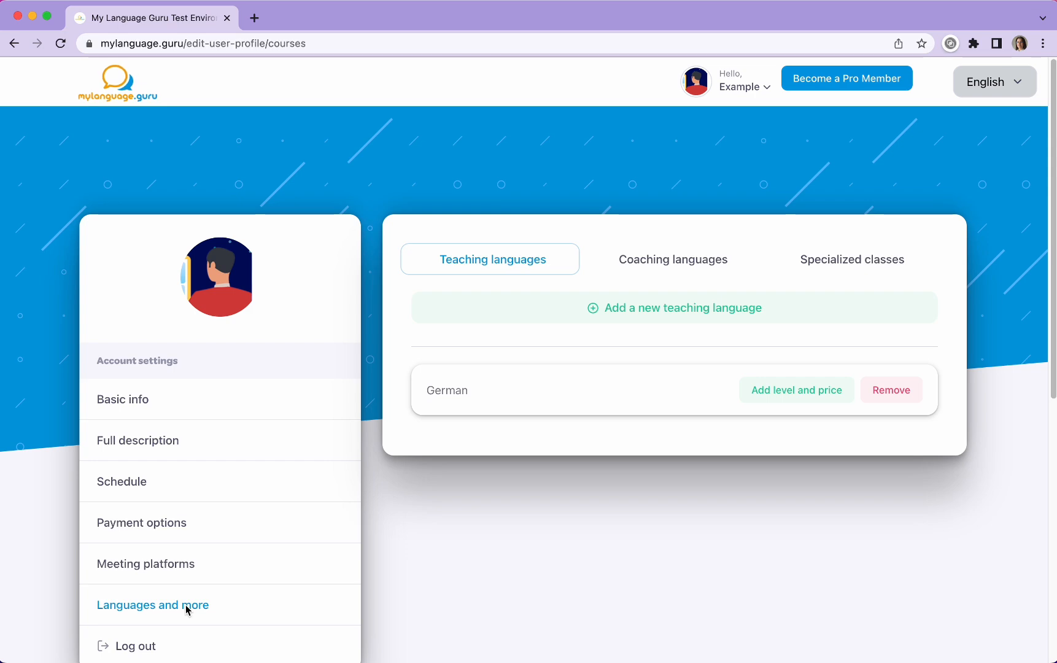
{"action": "left_click", "coordinate": [656, 263]}
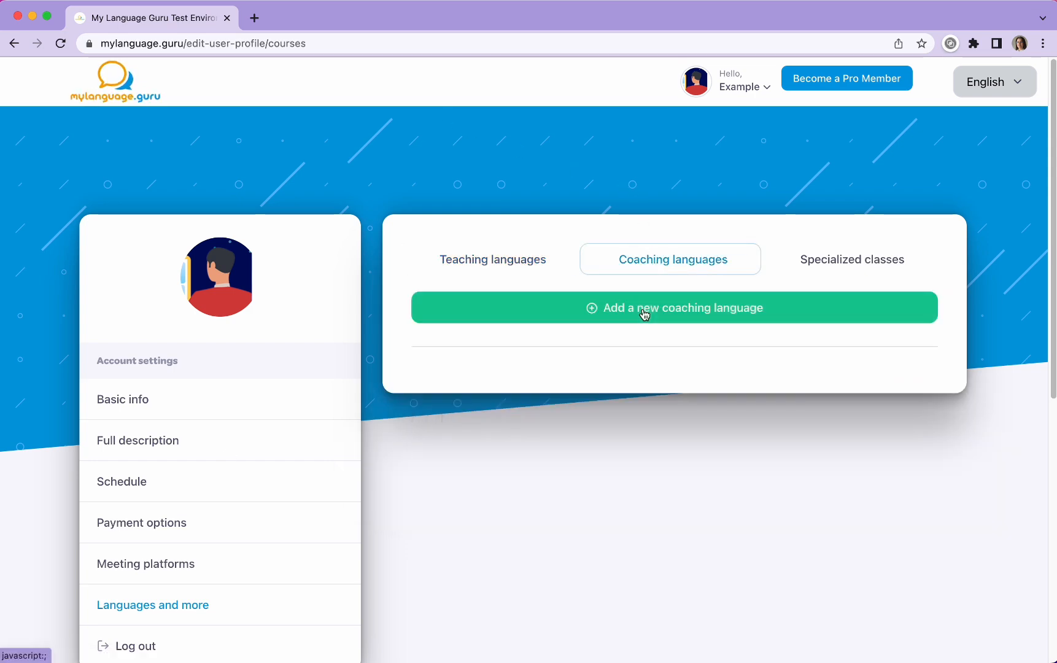
{"action": "left_click", "coordinate": [644, 315]}
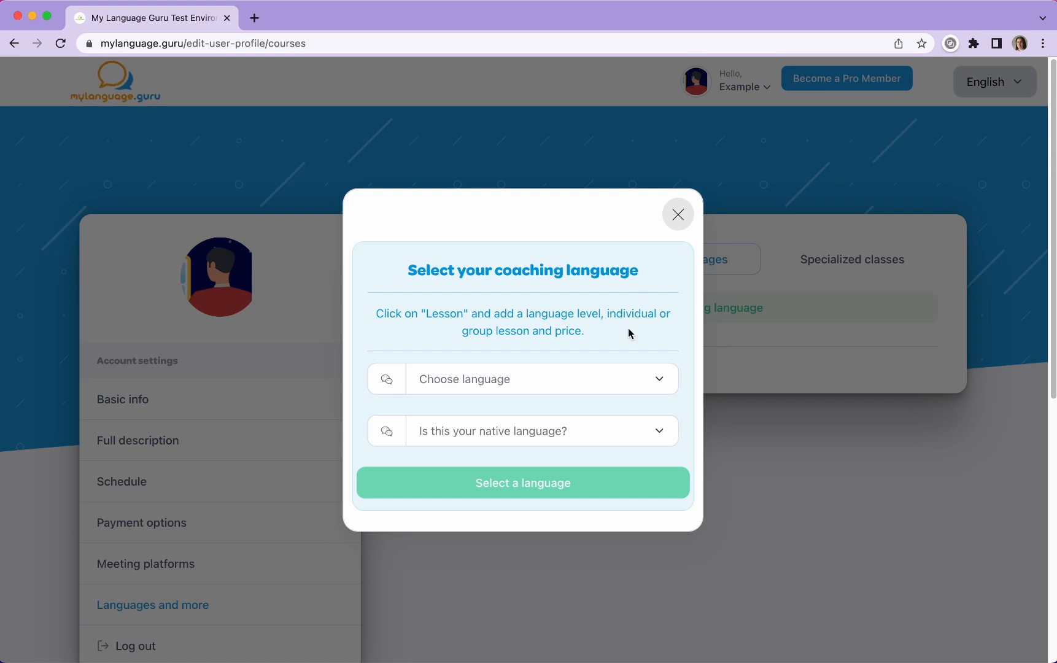
{"action": "left_click", "coordinate": [557, 389]}
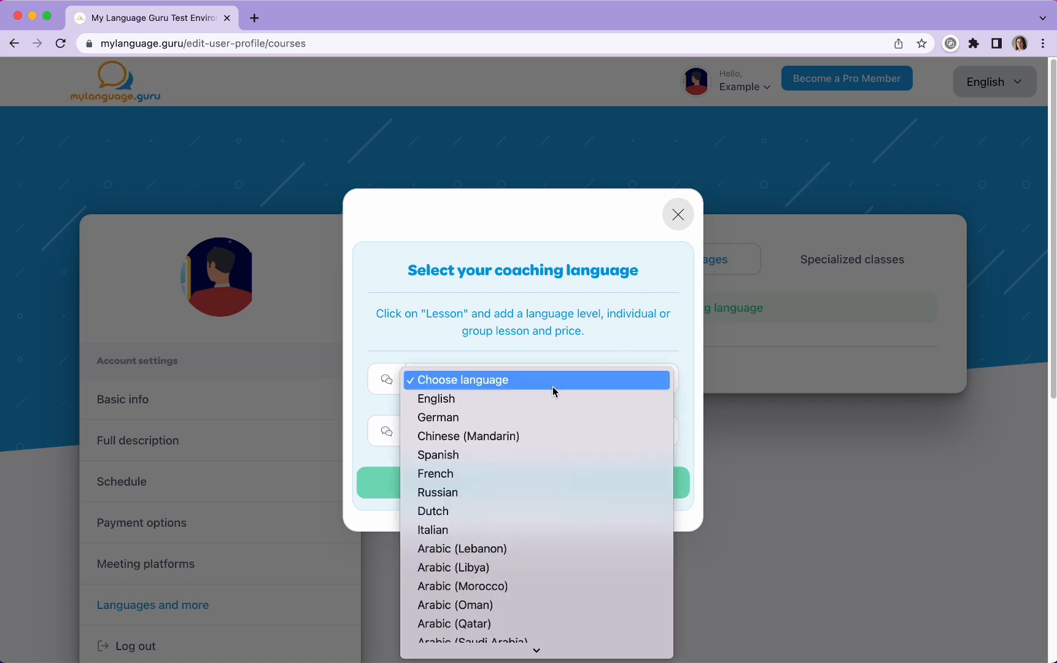
{"action": "left_click", "coordinate": [484, 425]}
{"action": "left_click", "coordinate": [497, 439]}
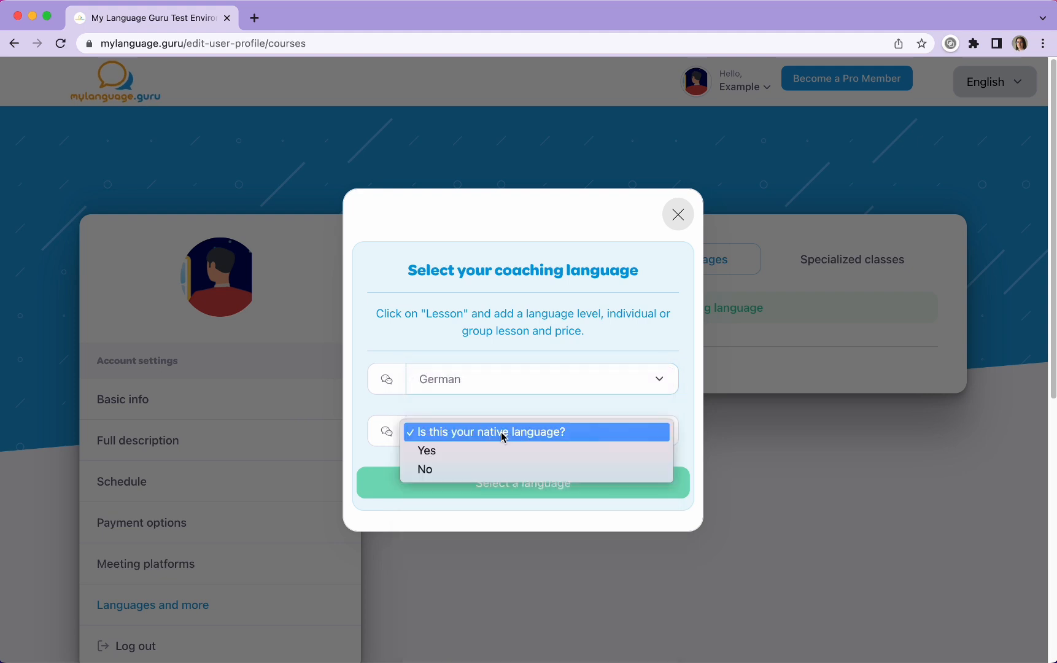
{"action": "left_click", "coordinate": [499, 453]}
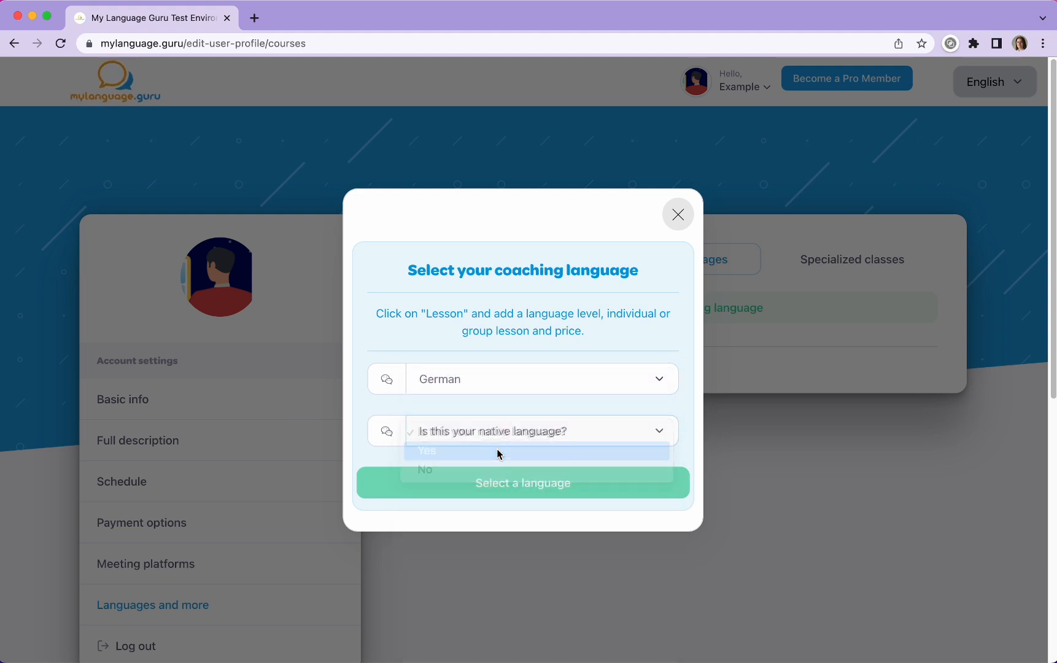
{"action": "left_click", "coordinate": [560, 485]}
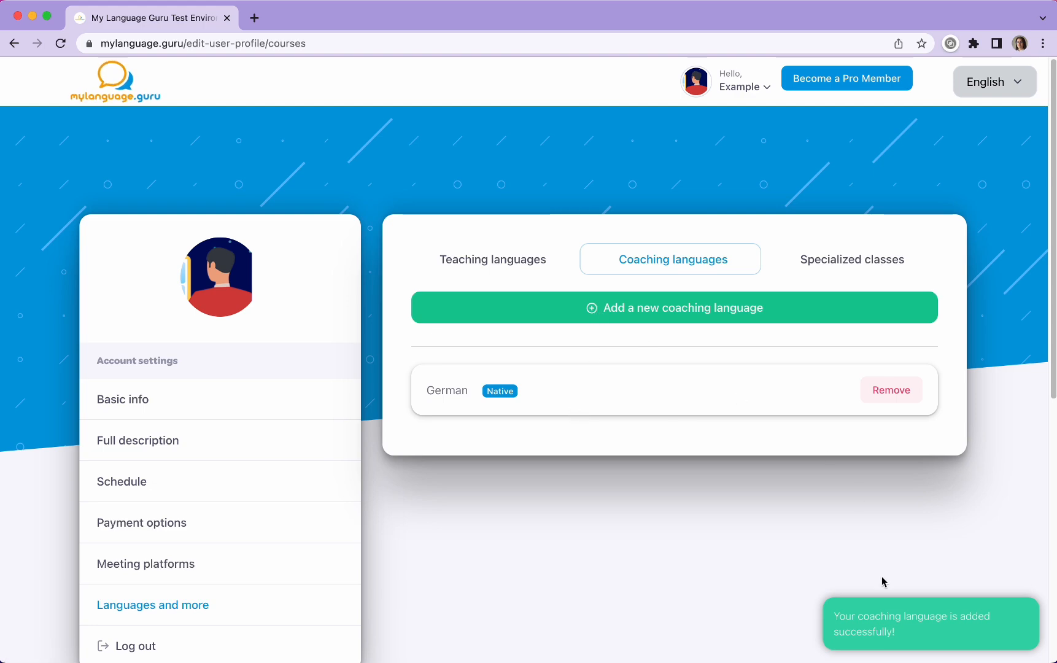
Step: Try to add English as a second coaching language, with native language set to No
{"action": "left_click", "coordinate": [841, 316]}
{"action": "left_click", "coordinate": [598, 388]}
{"action": "left_click", "coordinate": [573, 399]}
{"action": "left_click", "coordinate": [564, 432]}
{"action": "left_click", "coordinate": [560, 470]}
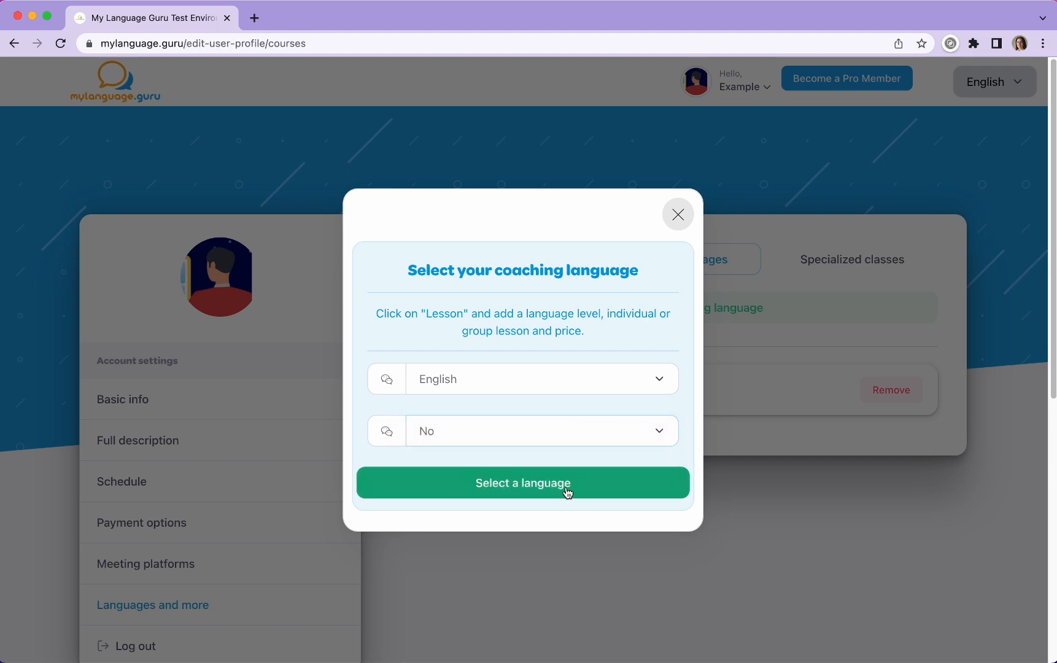
{"action": "left_click", "coordinate": [567, 491]}
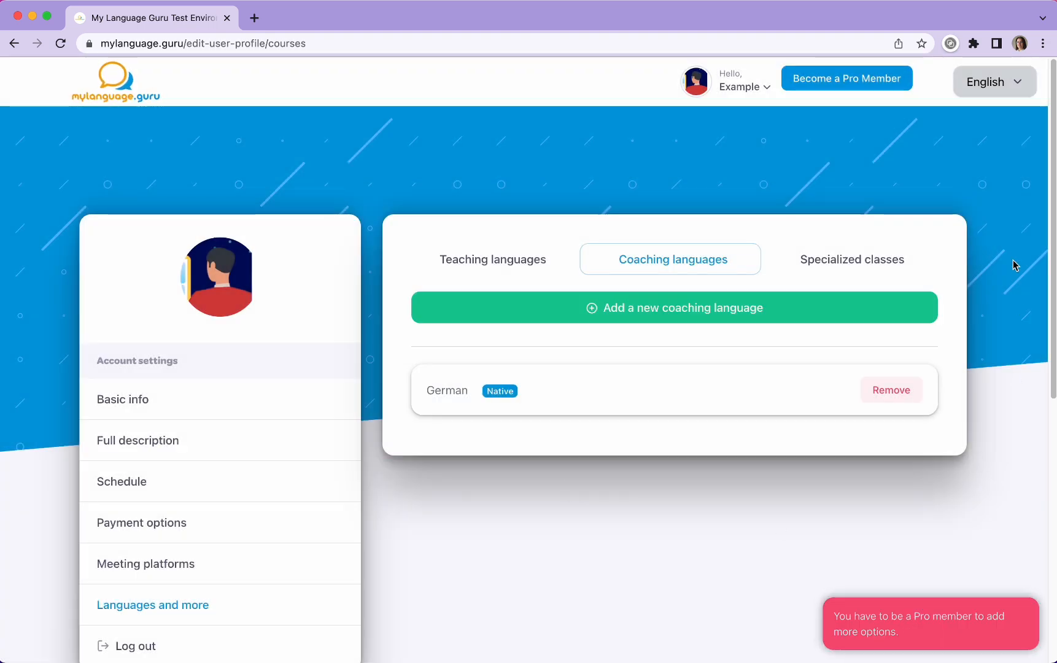
Step: Try to add IT as a new specialized class
{"action": "left_click", "coordinate": [864, 263]}
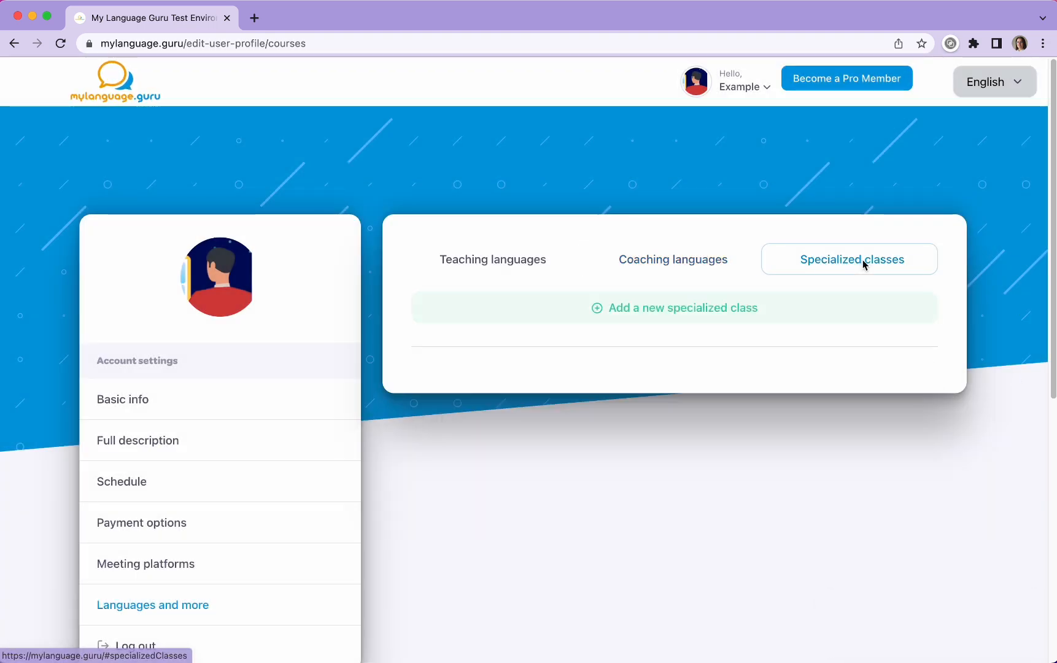
{"action": "left_click", "coordinate": [648, 313]}
{"action": "left_click", "coordinate": [597, 412]}
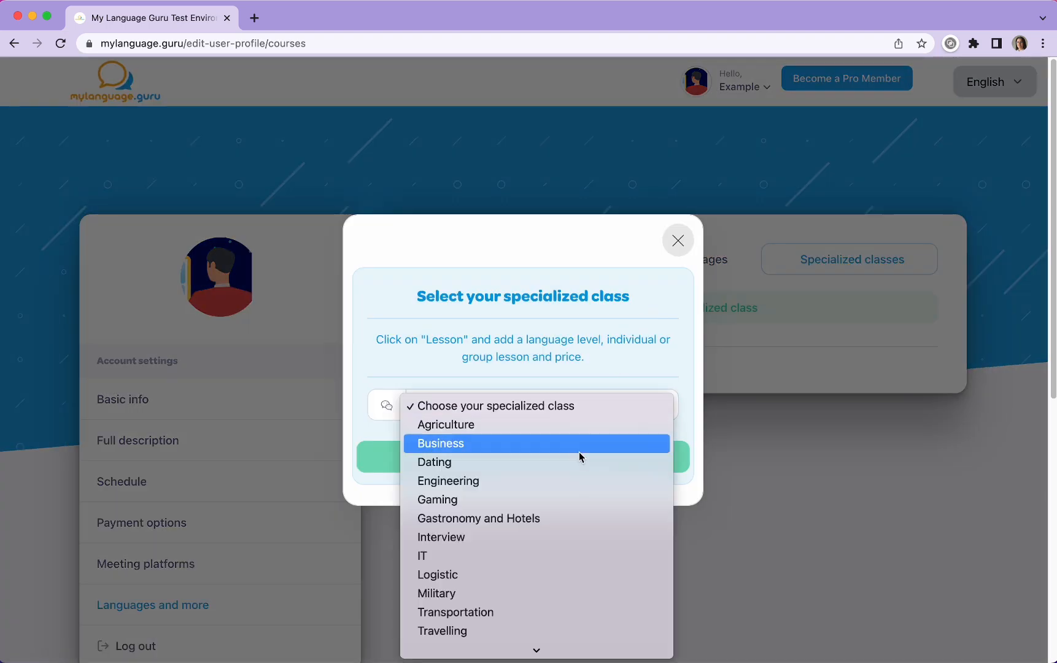
{"action": "scroll", "coordinate": [581, 456], "scroll_direction": "down", "scroll_amount": 2}
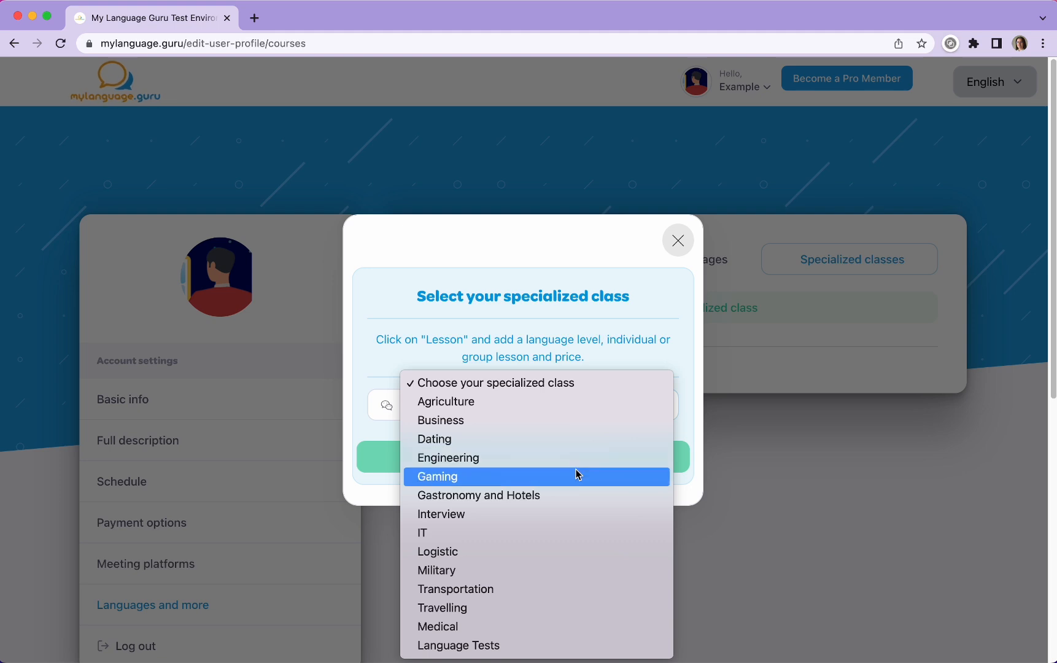
{"action": "left_click", "coordinate": [551, 533]}
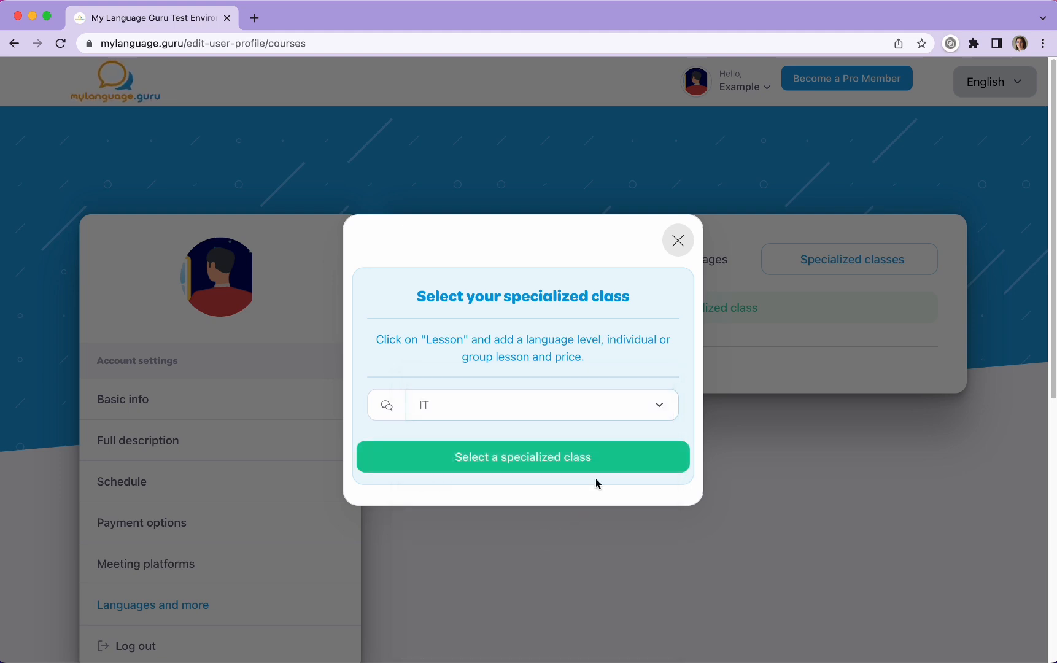
{"action": "left_click", "coordinate": [605, 454]}
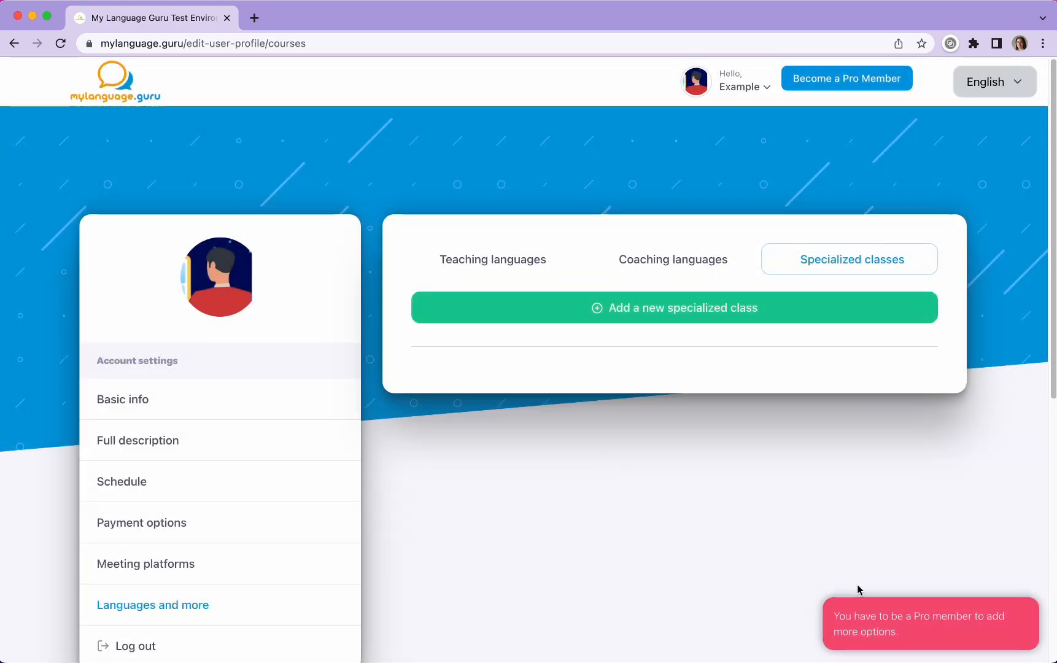